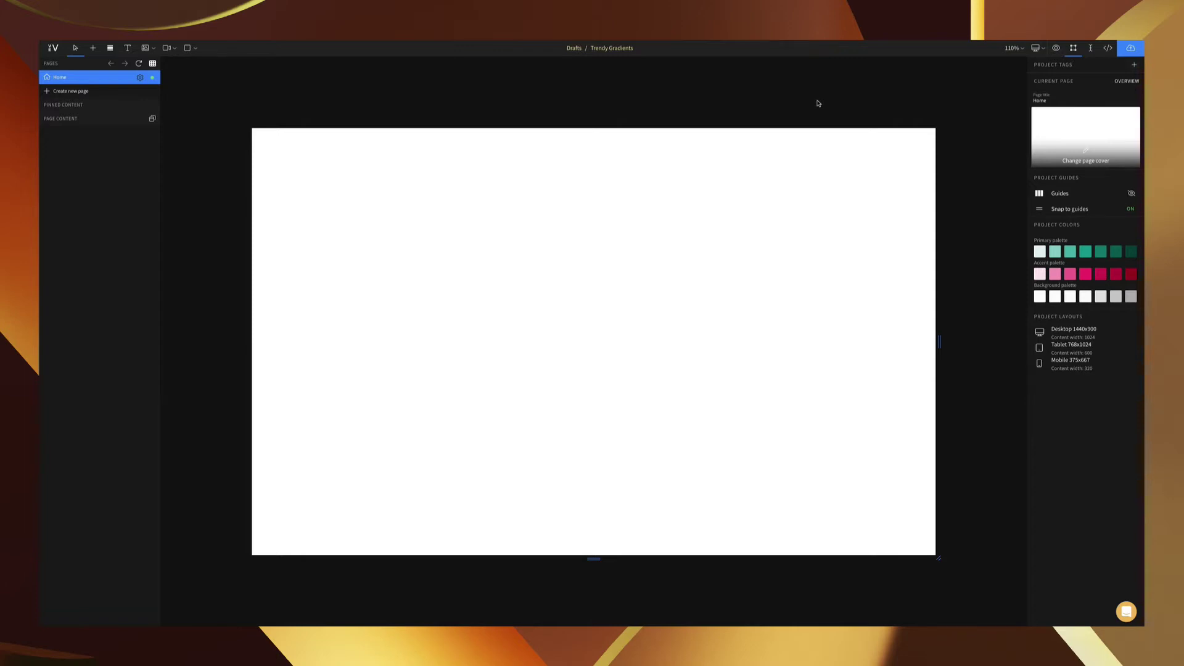
Add a section to the blank Home page and set its minimum height to 100%
click(110, 47)
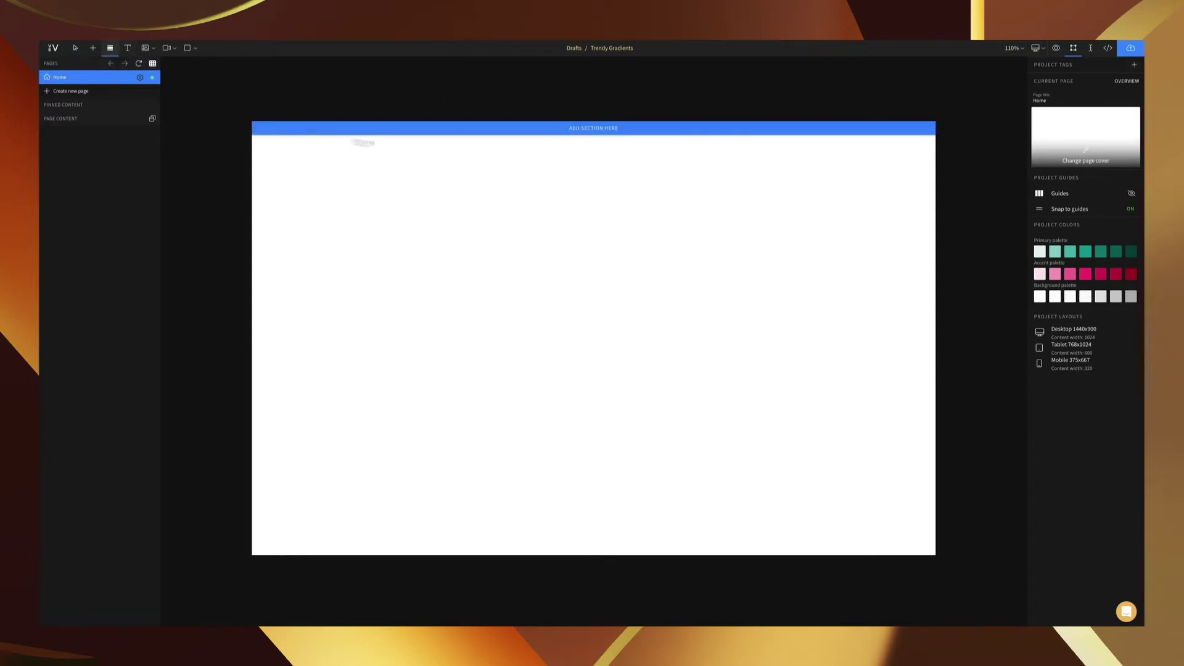
click(410, 131)
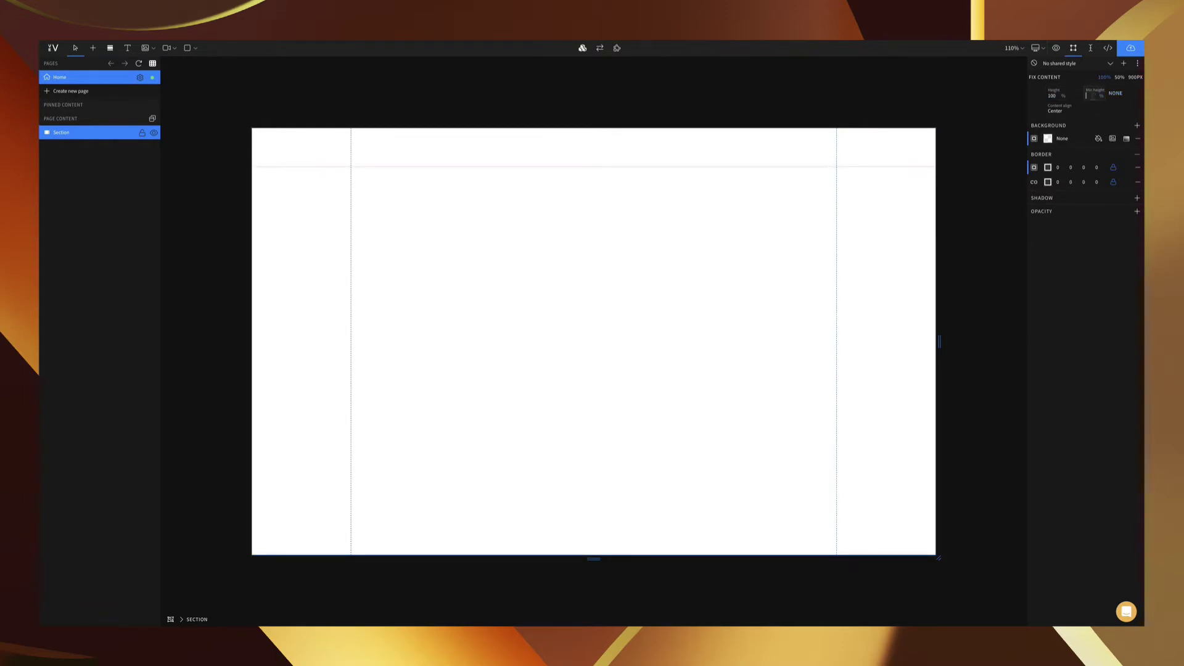
text(100)
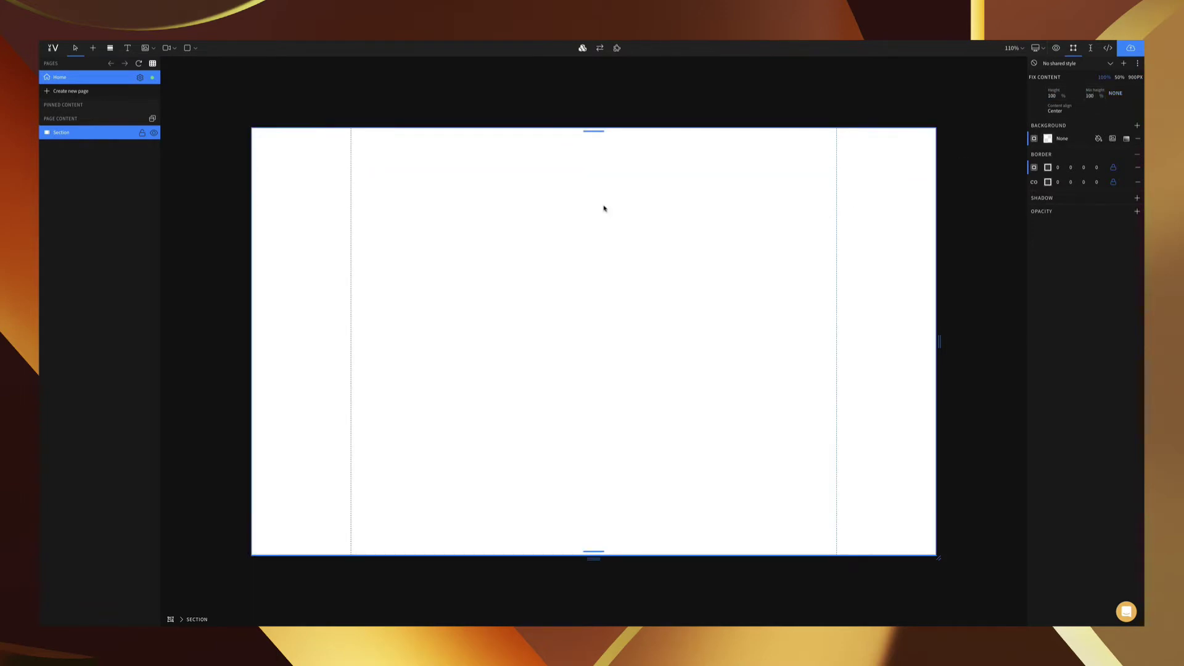
Give the section a solid background fill using the light beige swatch
click(1031, 140)
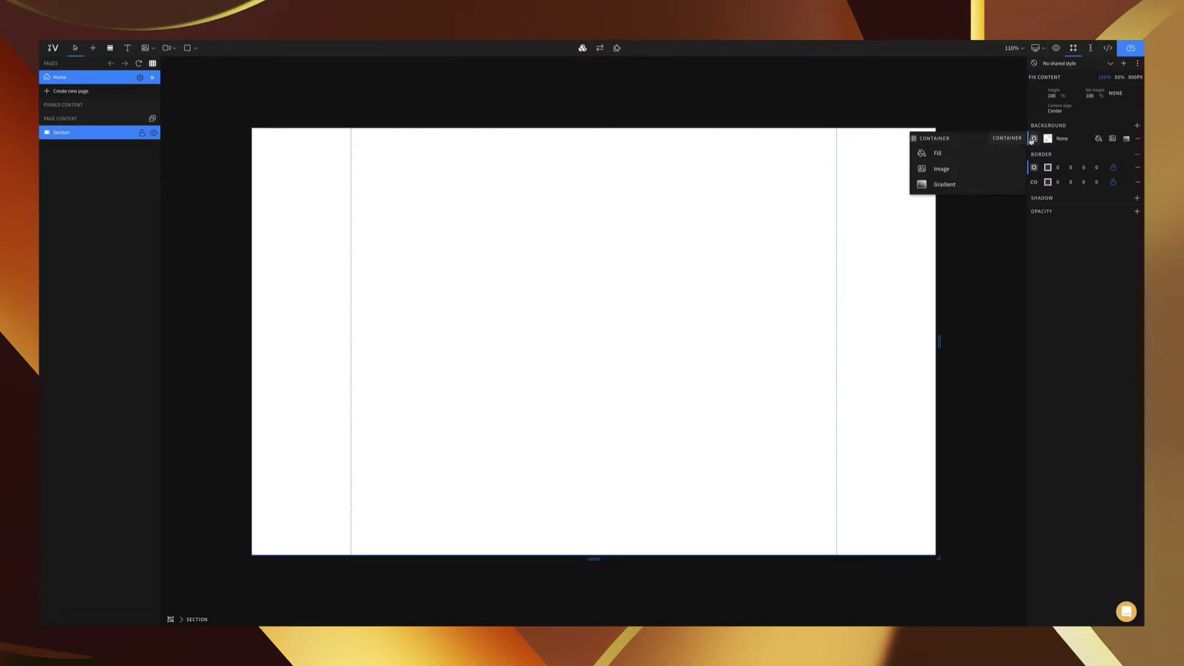
click(968, 153)
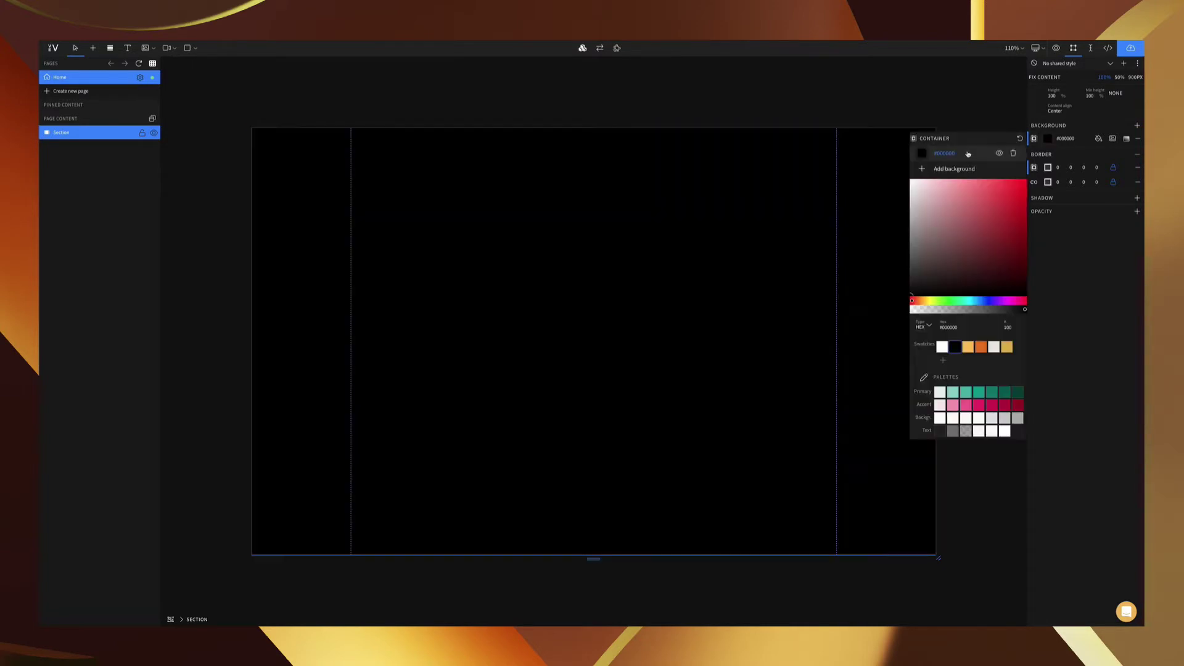
click(994, 348)
click(727, 272)
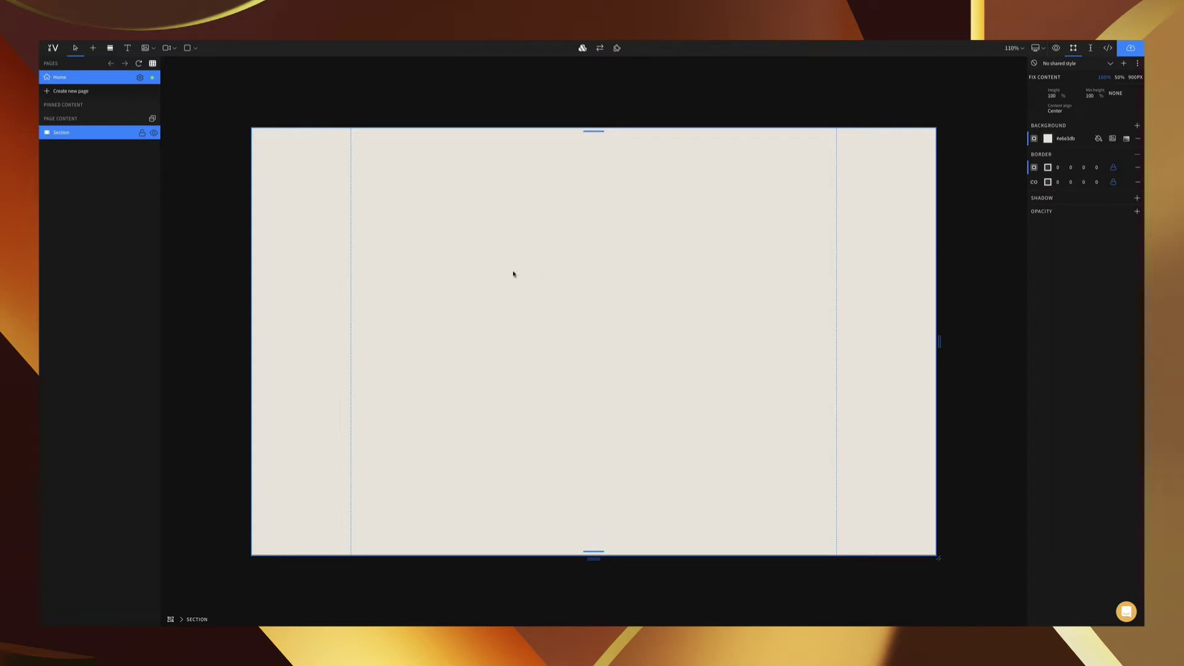
Add a circle near the middle of the section and set its size to 50 by 50 px
click(95, 48)
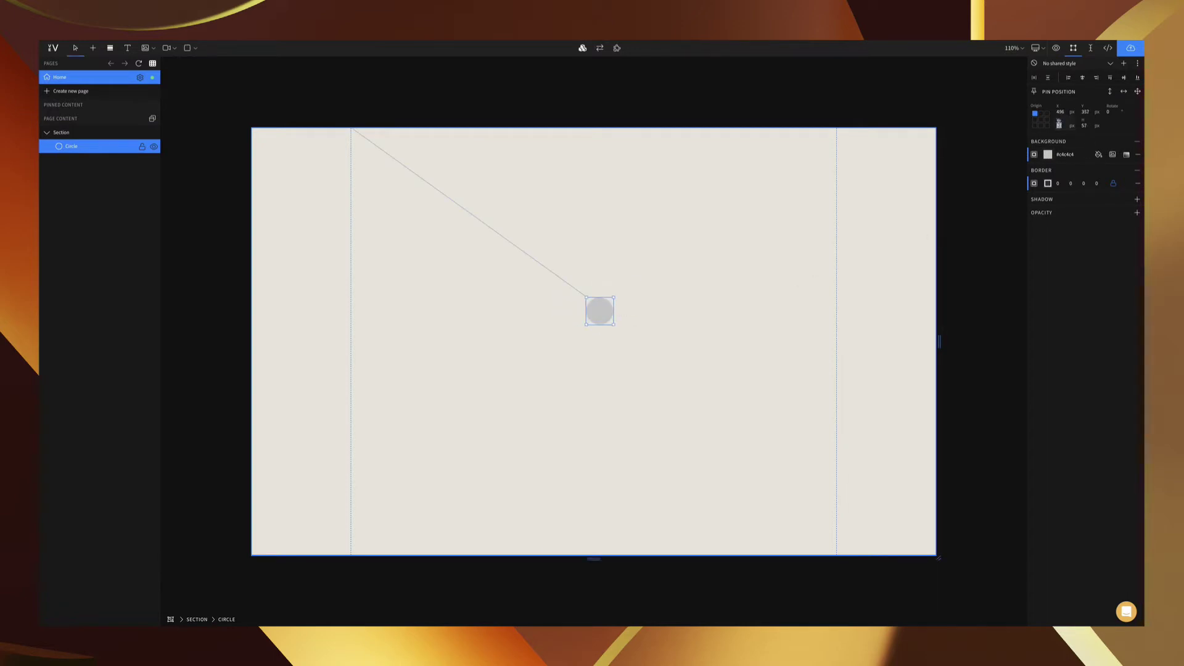
double_click(1059, 124)
text(50)
key(Tab)
text(50)
click(781, 317)
drag(600, 311, 603, 325)
click(813, 214)
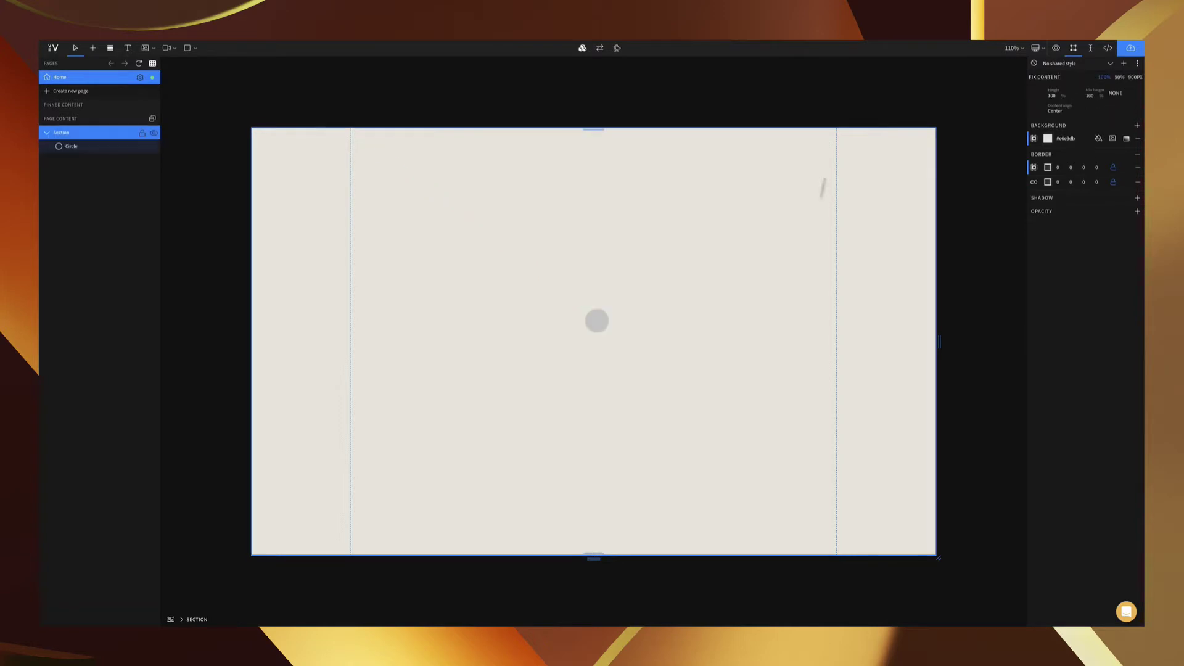
Center the circle in the section at X 0, Y 0 and fill it with gold #DEAC3F
click(603, 318)
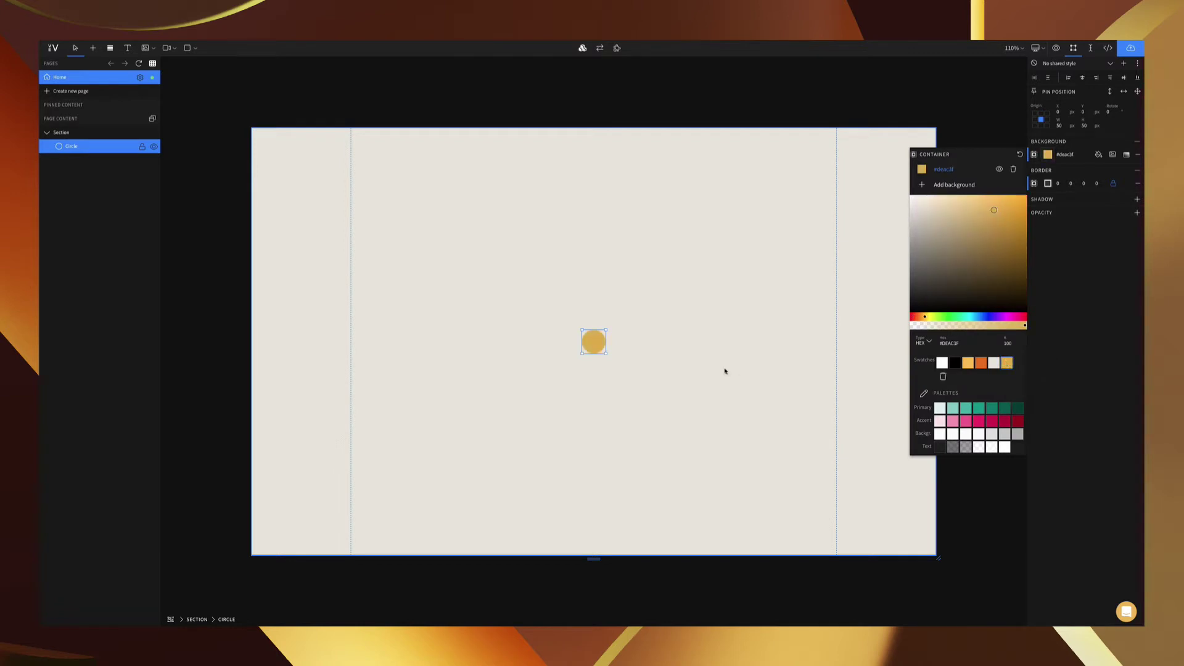
click(825, 215)
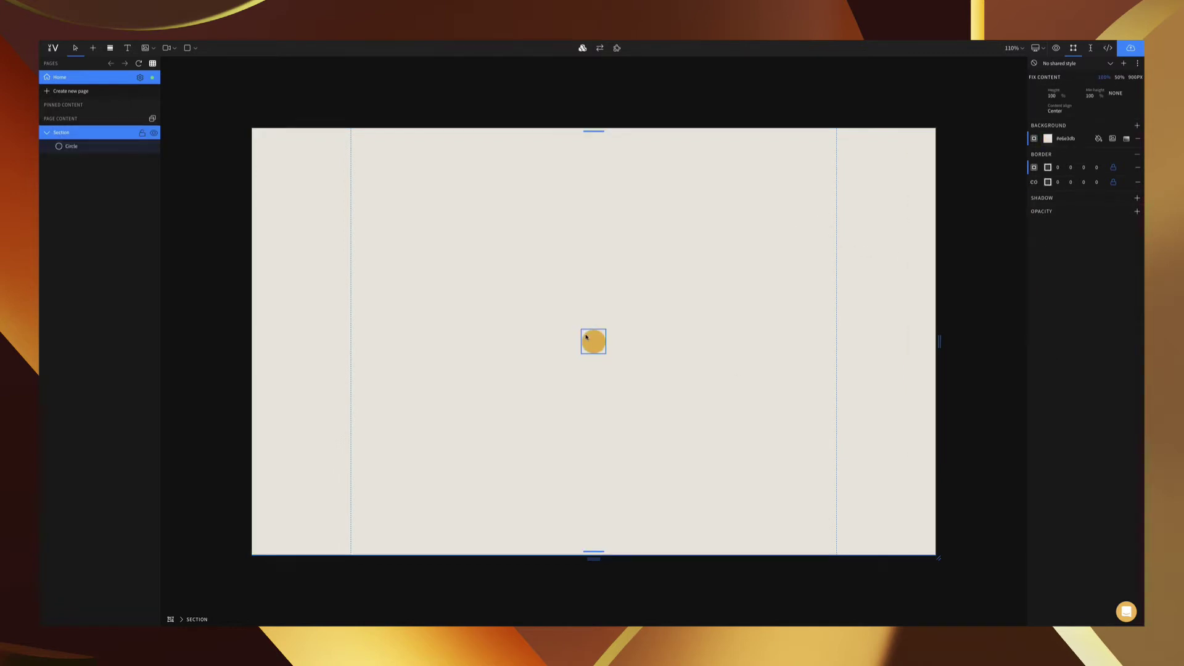
Add an outer shadow to the circle with a blur of 100 px and a spread of 150 px
click(593, 341)
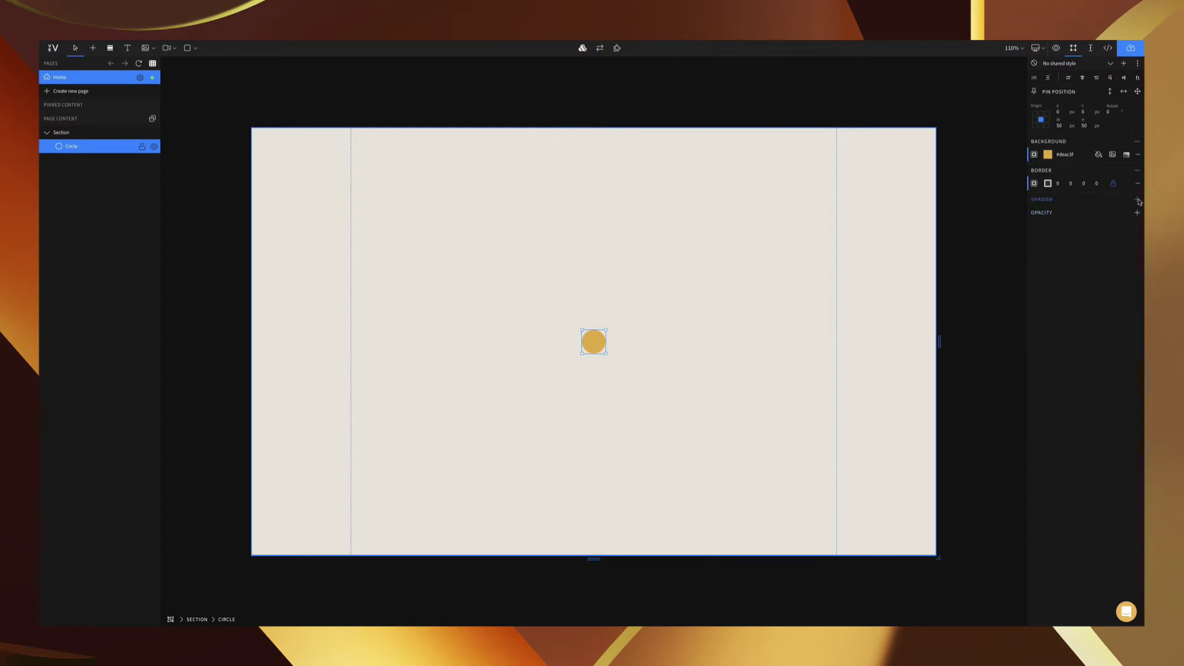
click(1137, 200)
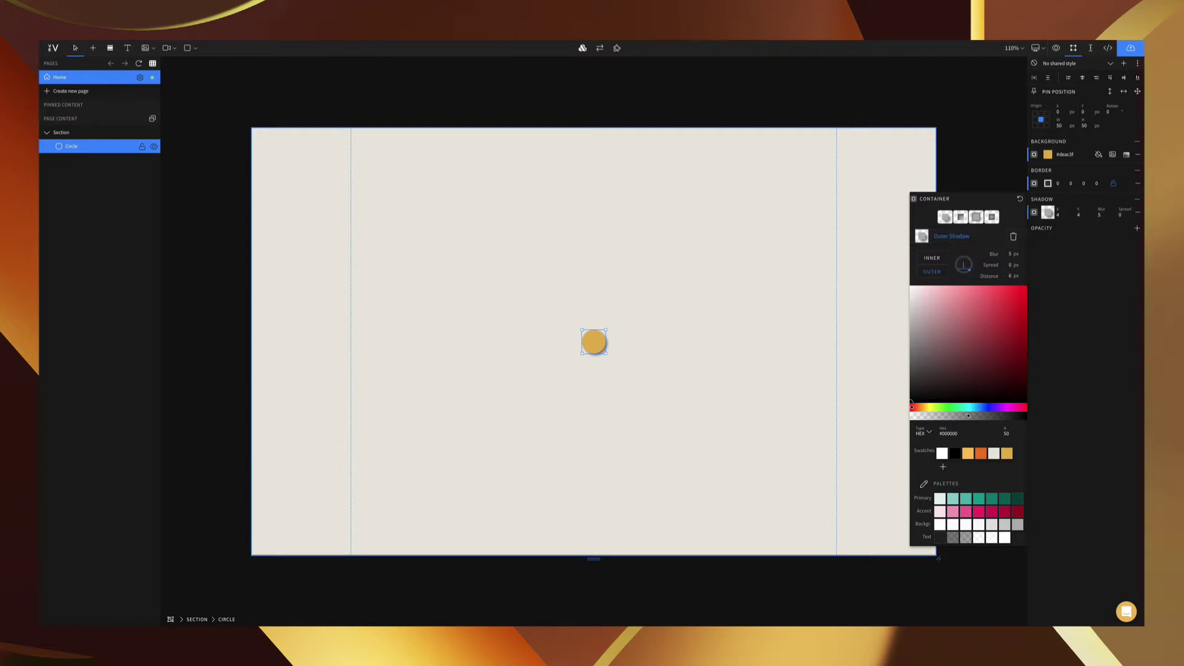
drag(968, 269, 971, 265)
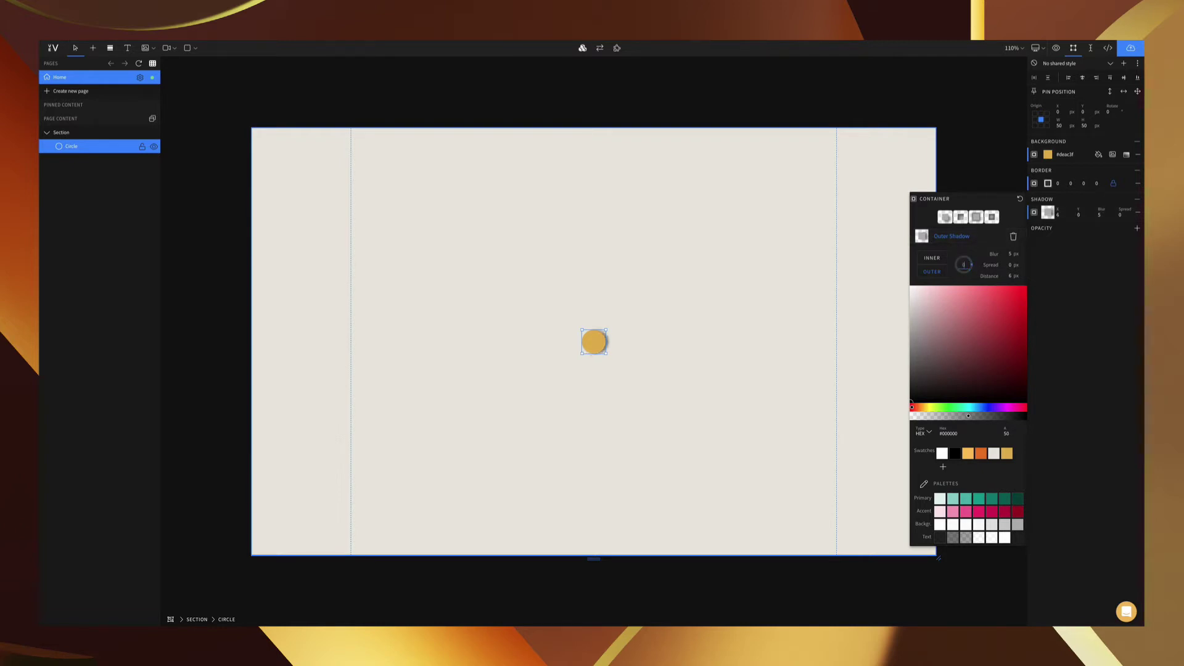
click(1011, 253)
text(100)
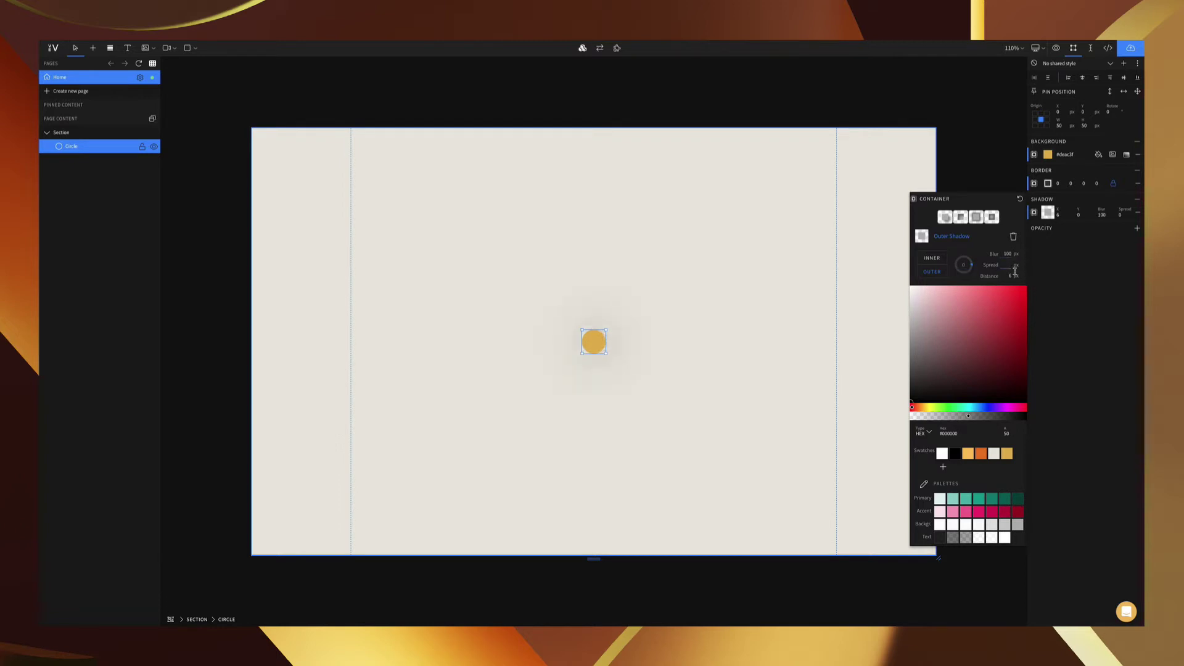
text(150)
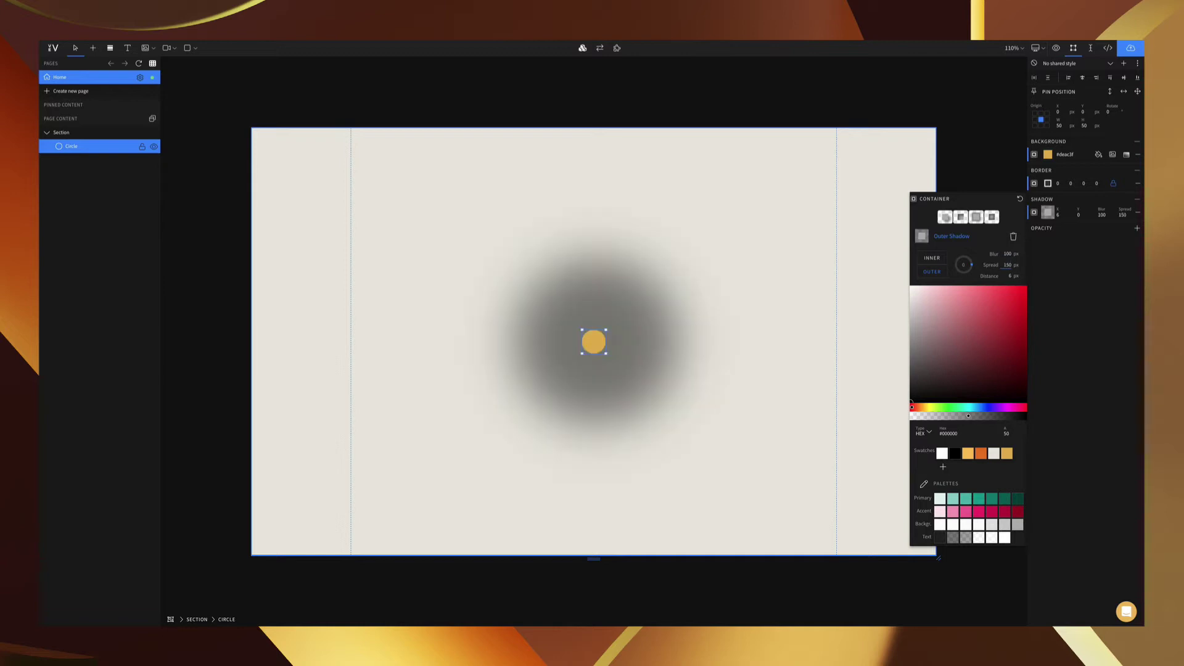
Set the circle's shadow distance to 0 px and its color to gold #DEAC3F
click(1009, 275)
key(BackSpace)
text(0)
click(1010, 454)
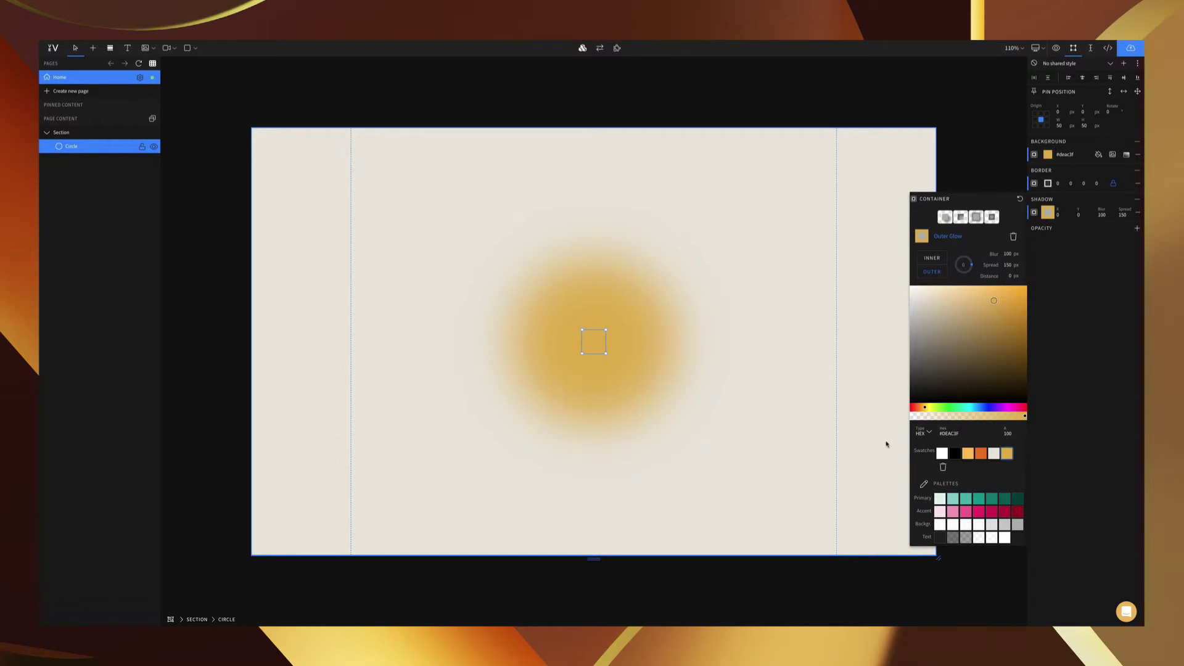
Add an opacity setting to the glowing circle and set it to 70%
click(1139, 229)
click(1117, 240)
text(550)
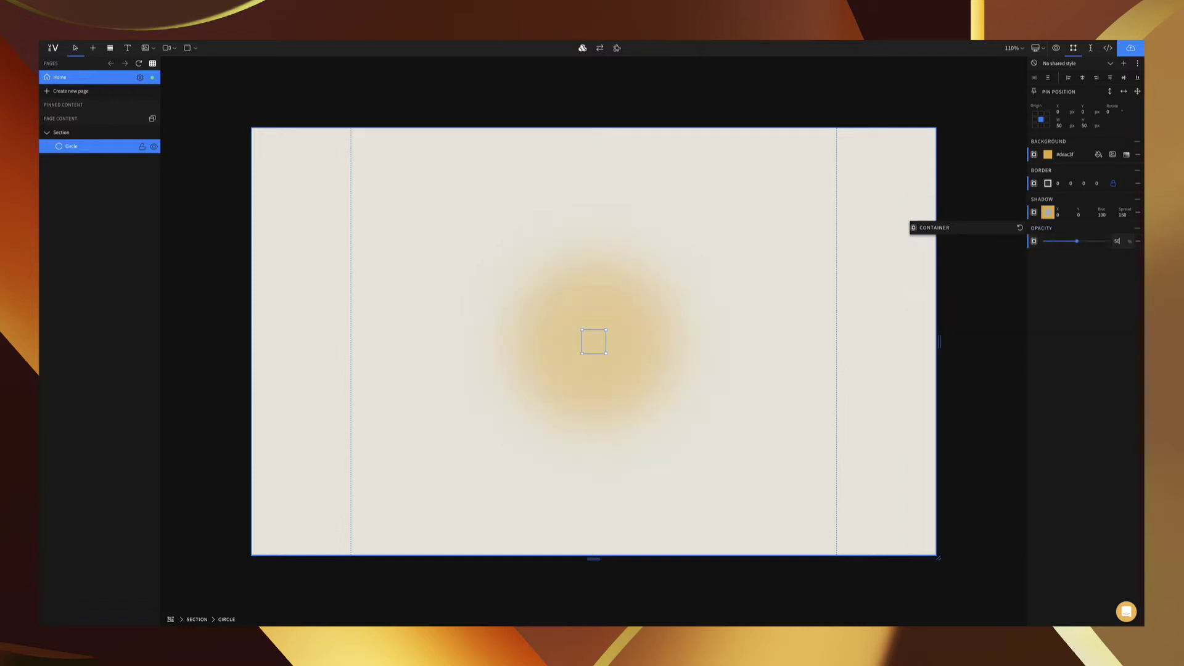
key(BackSpace)
key(BackSpace)
text(100)
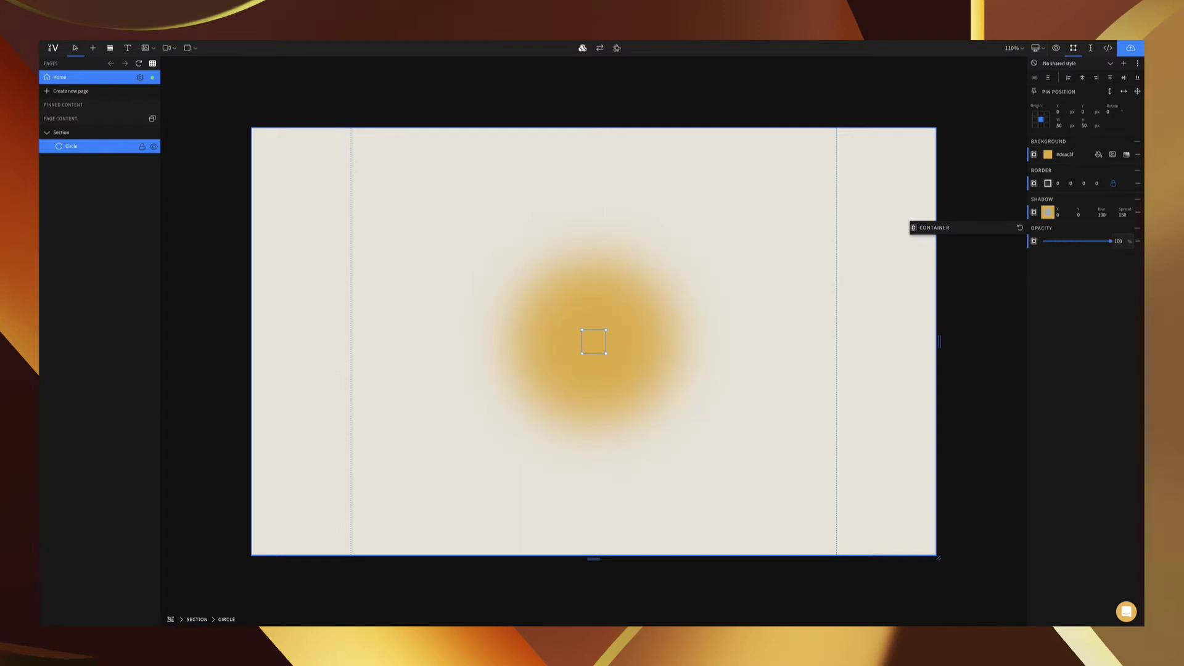
double_click(1117, 241)
text(70)
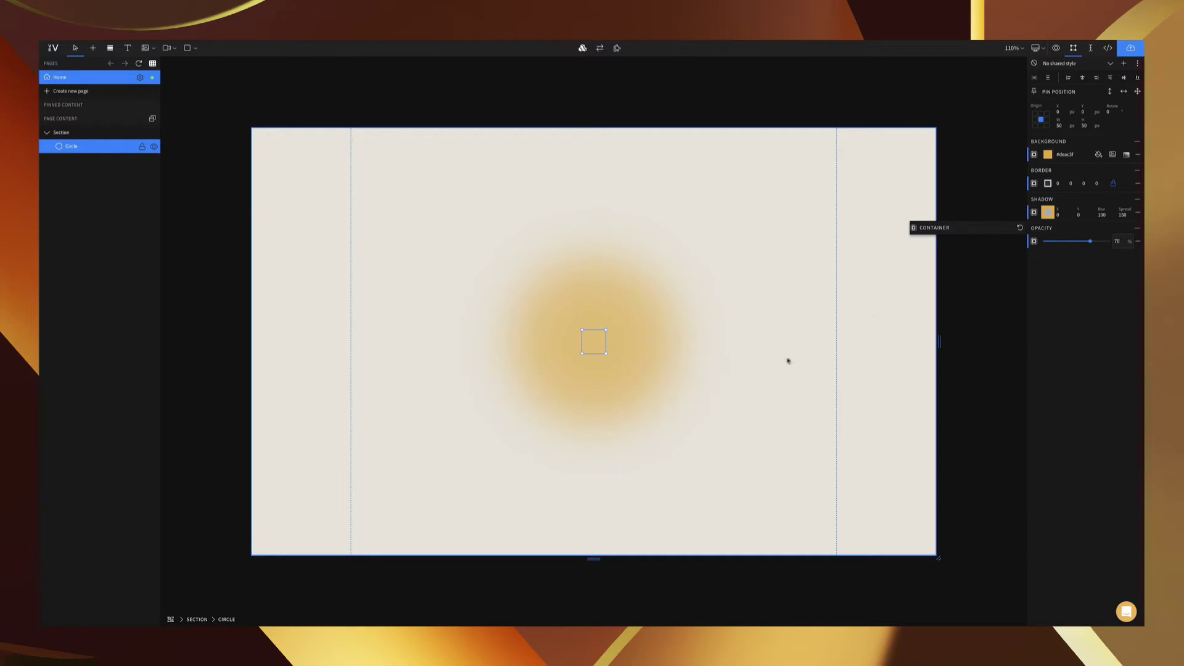
click(767, 366)
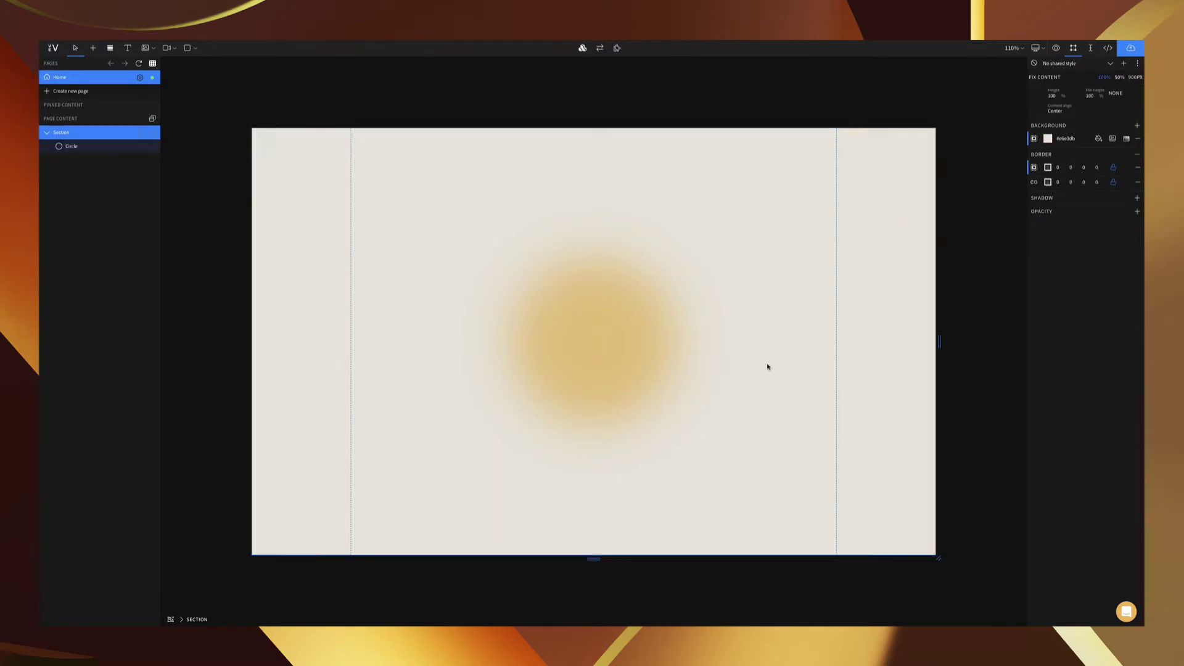
Move the glowing circle to the section's upper-right corner and place copies near the lower-left corner and on the top edge
click(591, 342)
drag(592, 343, 819, 264)
key(ctrl+c)
key(ctrl+v)
key(ctrl+z)
drag(297, 478, 504, 367)
drag(400, 425, 488, 138)
key(ctrl+c)
key(ctrl+v)
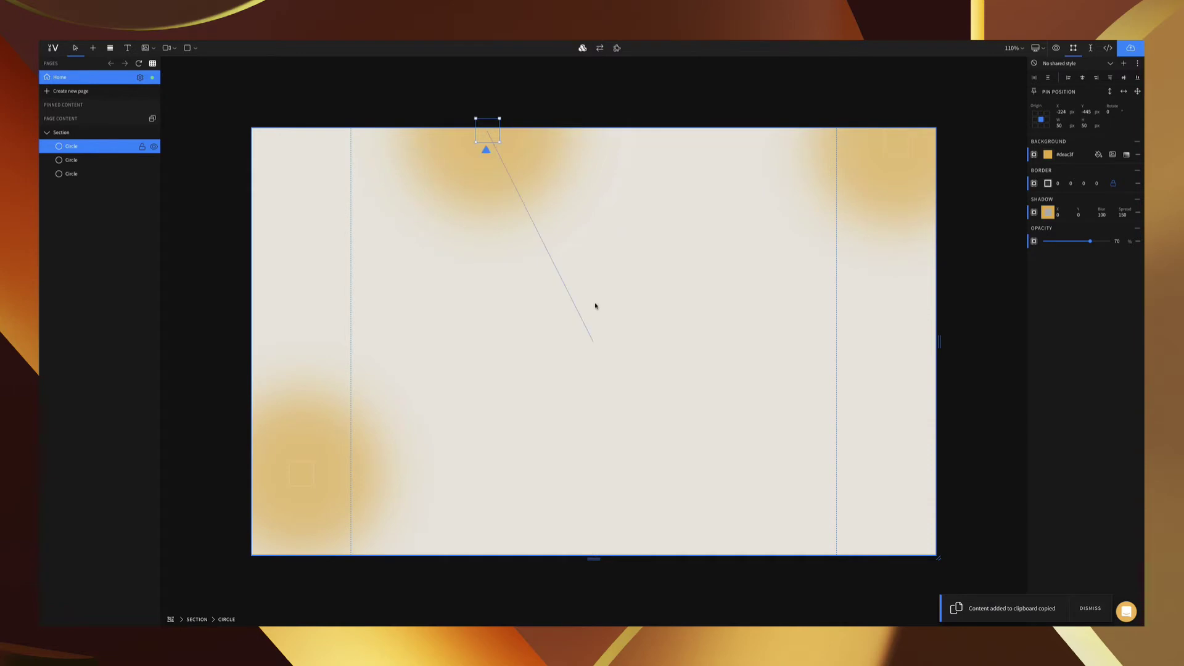
Move the two upper glows to the section's top center and lower center, and delete the lower-left glow
click(625, 336)
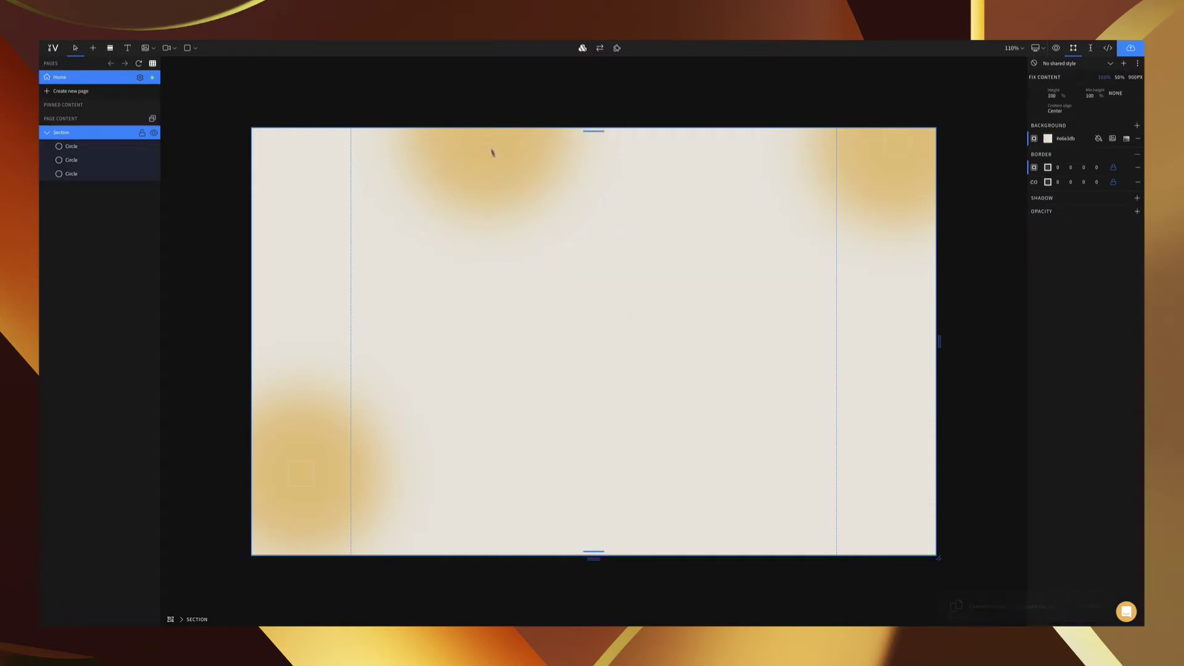
drag(485, 142, 603, 126)
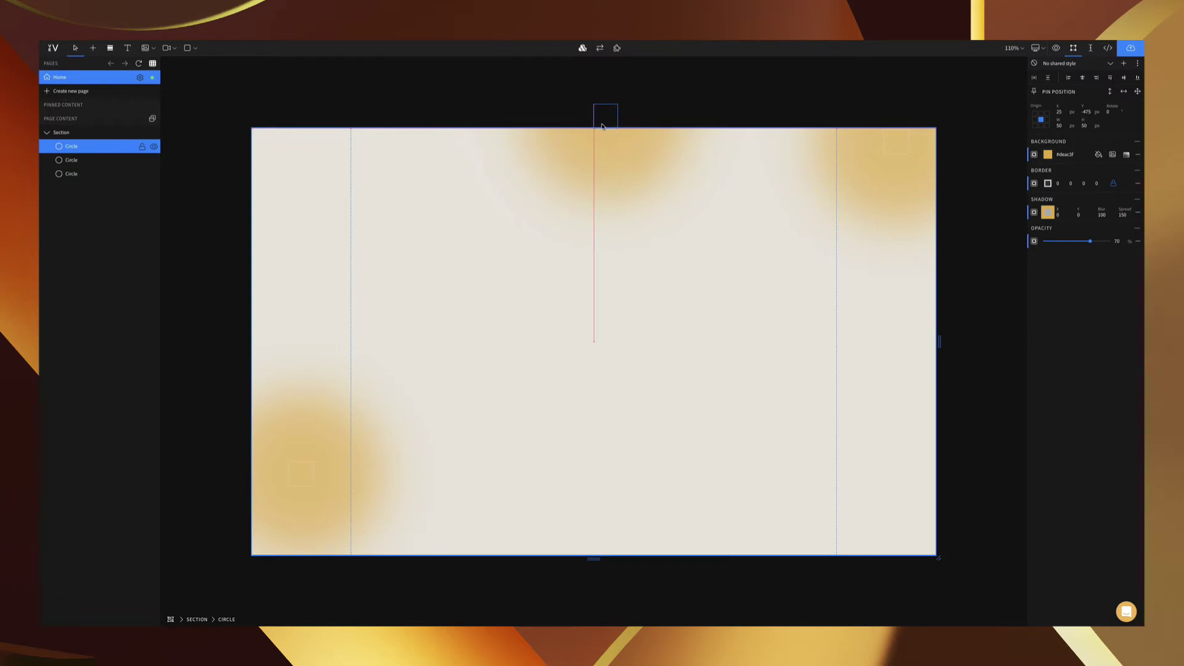
drag(895, 158, 600, 495)
click(313, 472)
key(Delete)
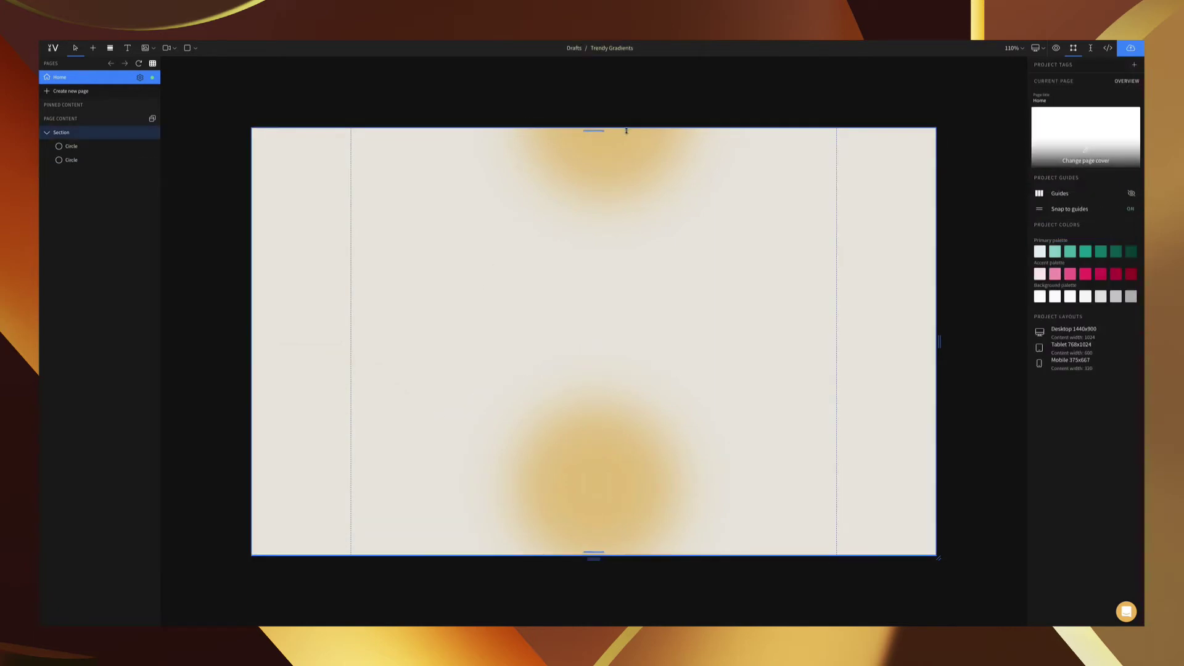
Shift the top glow circle slightly higher above the section and set its opacity to 40%
click(608, 150)
click(92, 146)
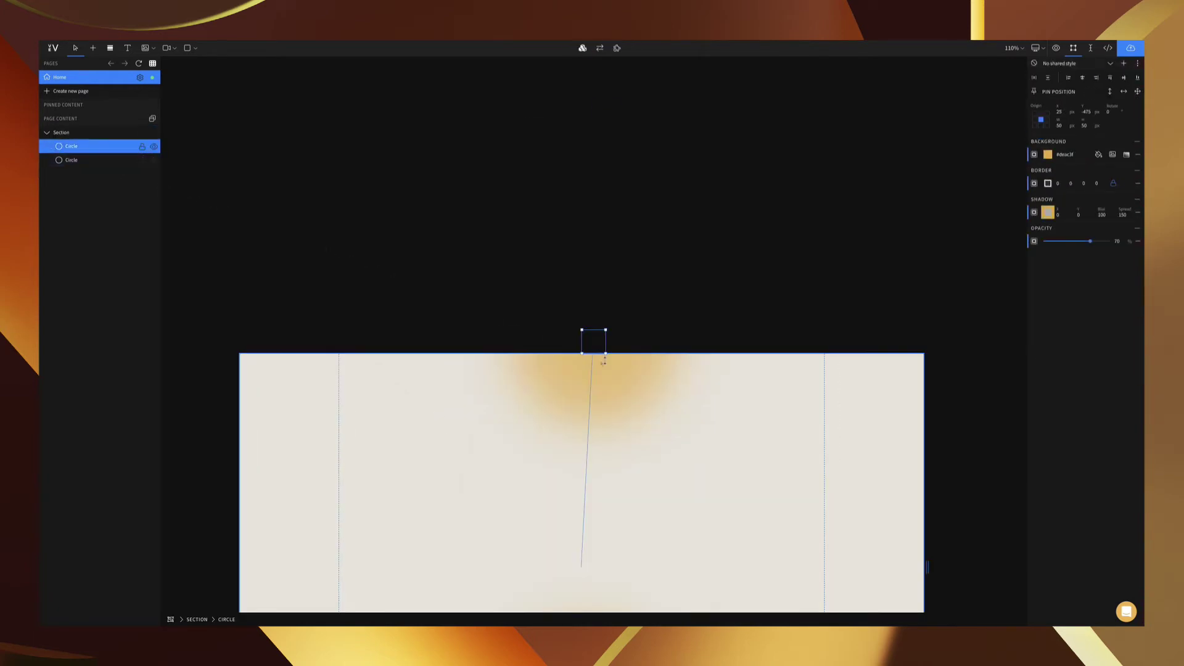
drag(596, 341, 597, 330)
double_click(1116, 241)
text(30)
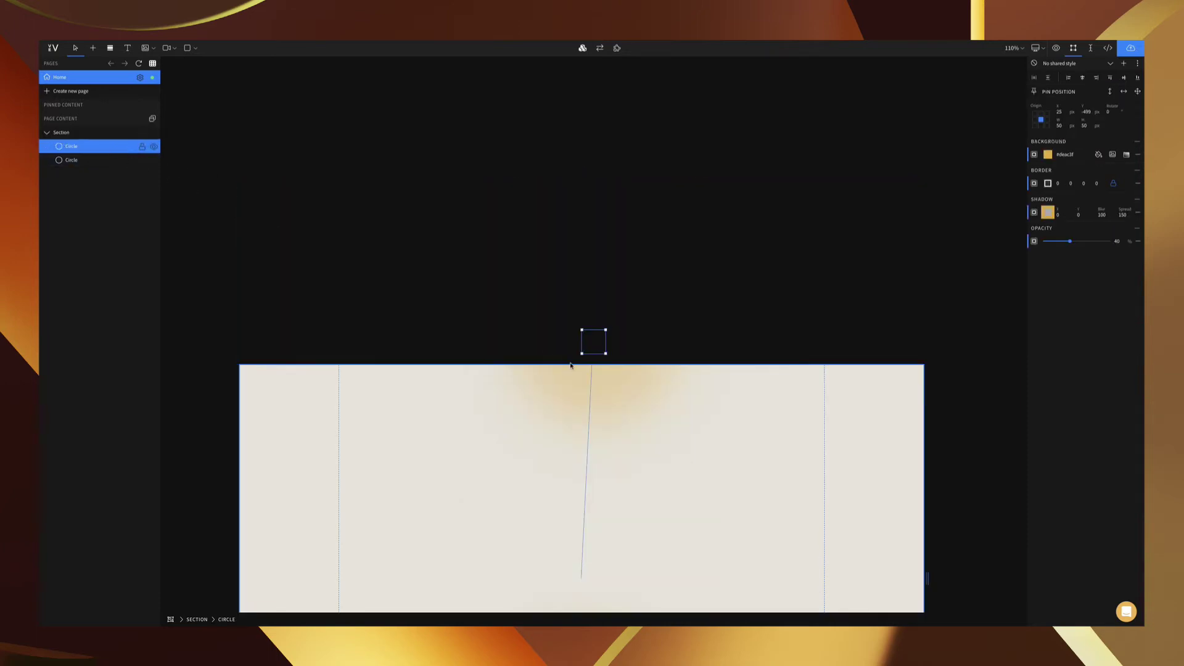
scroll(577, 364, down, 3)
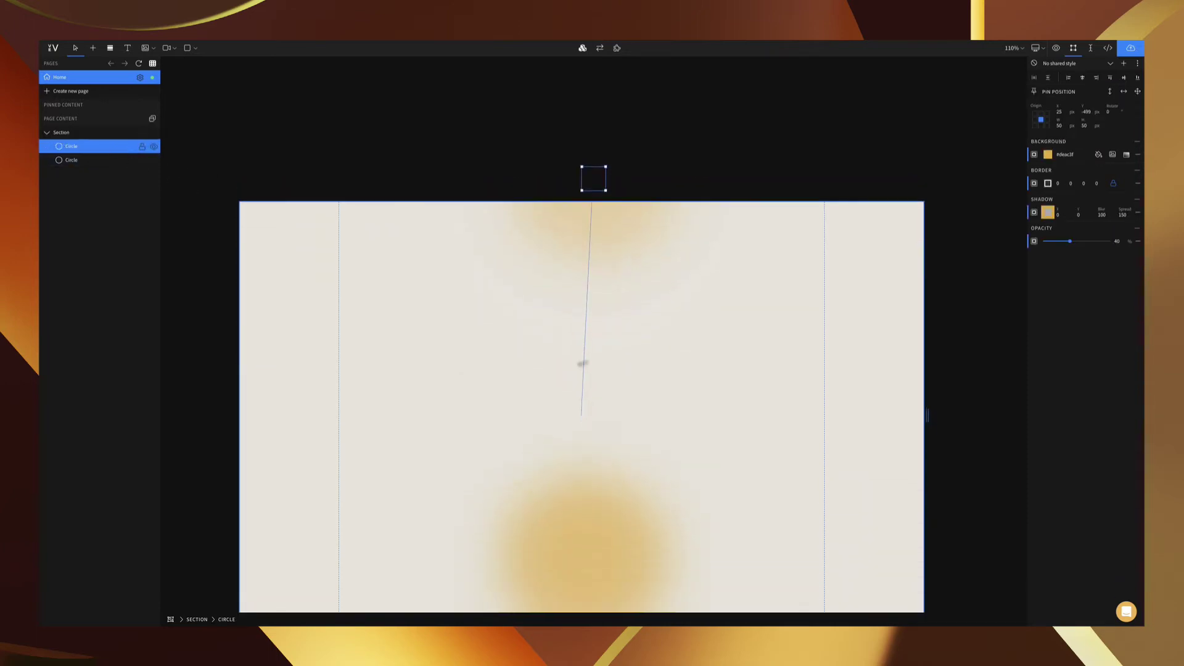
Set the top glow circle's origin to top center and position it at X 0, Y -70 px
click(1041, 114)
click(1085, 111)
key(BackSpace)
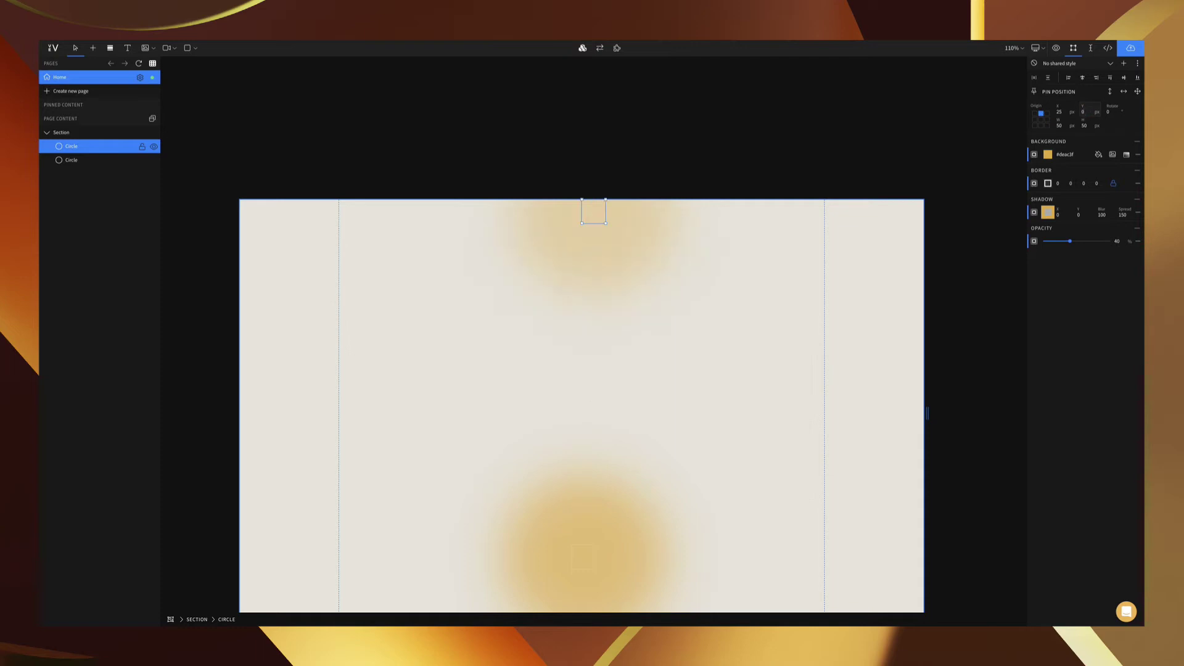
text(-70)
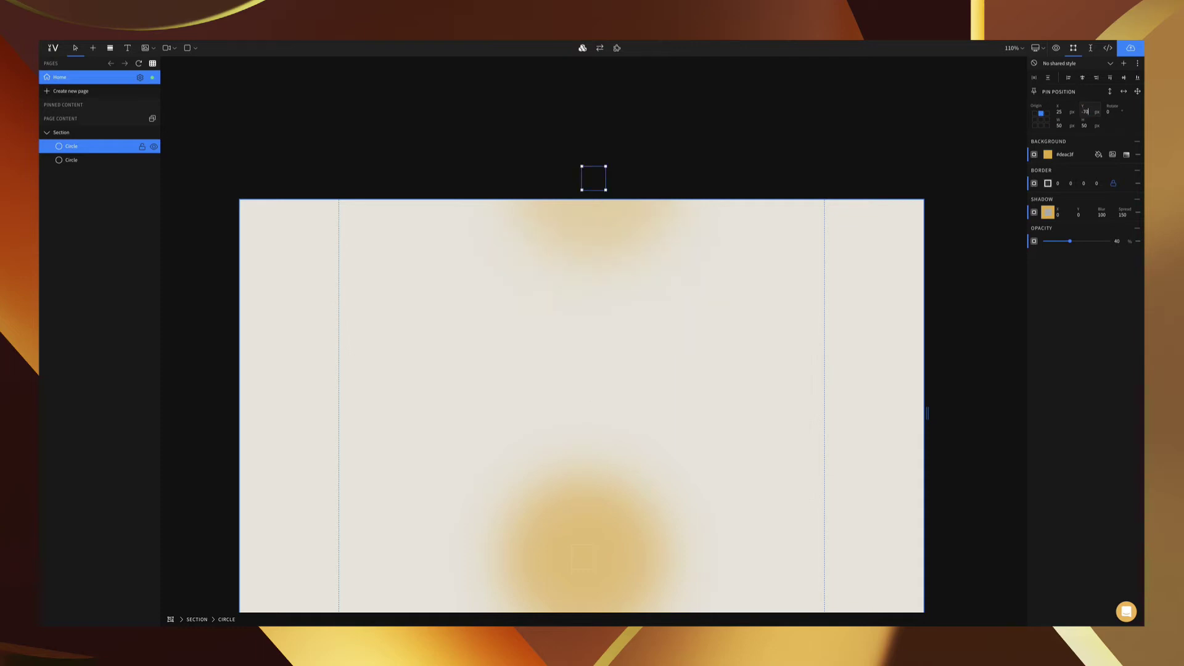
click(1059, 112)
text(0)
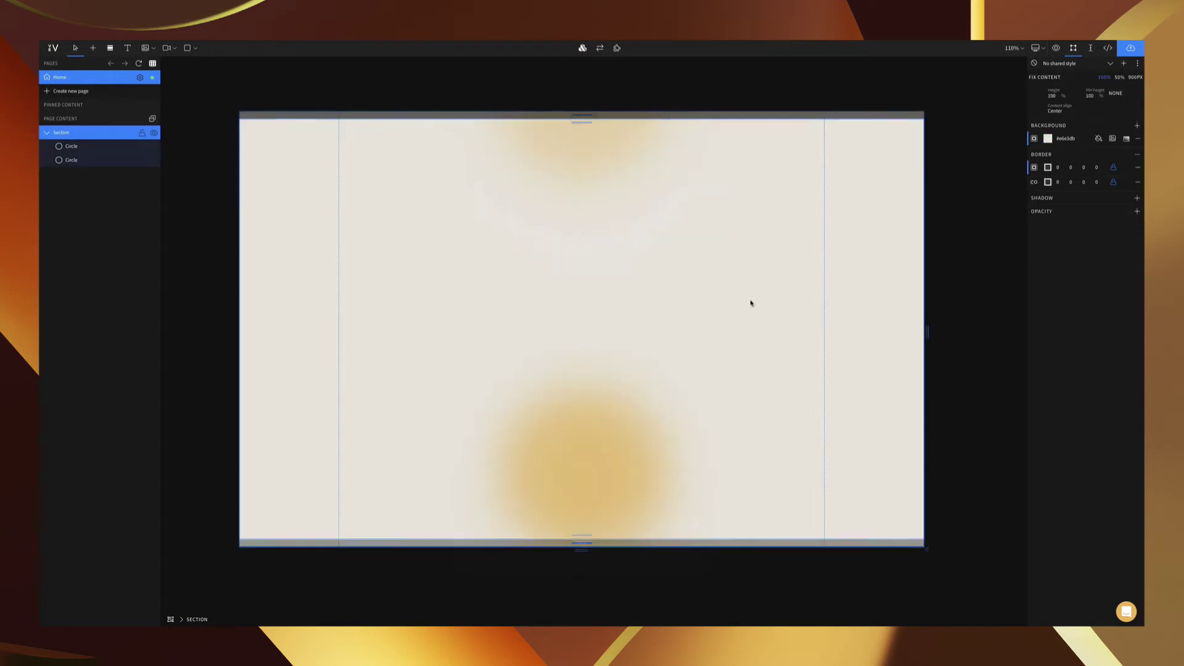
Position the lower glow circle at X 0, Y 300 px from the section's center
scroll(750, 305, down, 1)
click(586, 422)
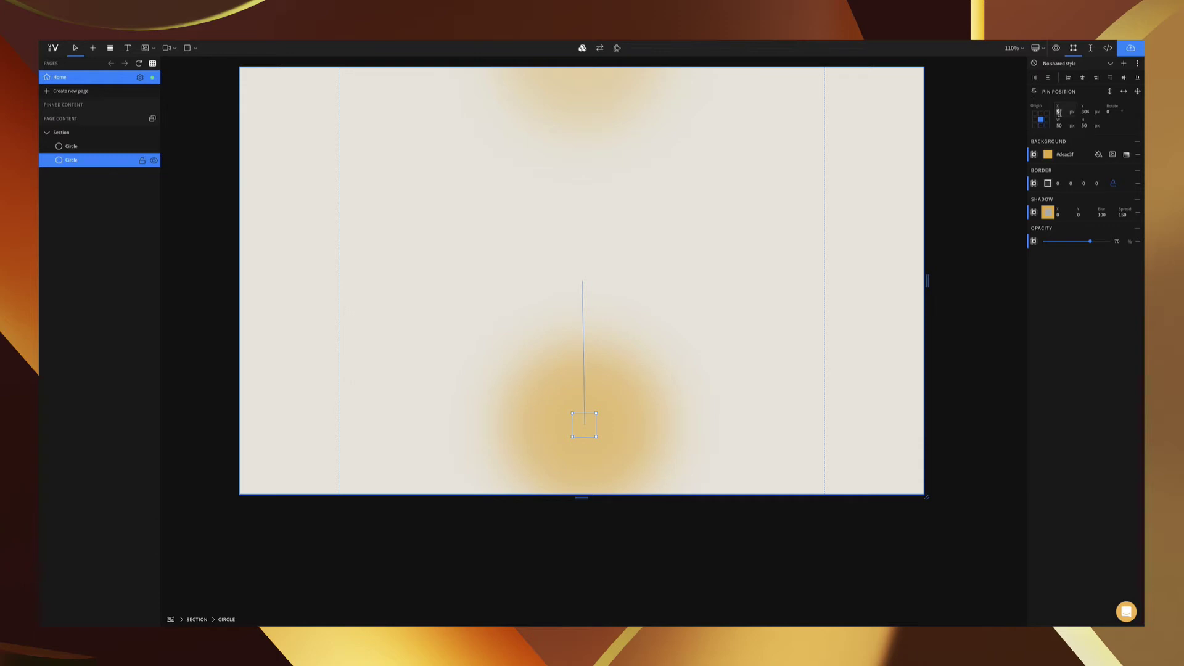
text(0300)
click(711, 216)
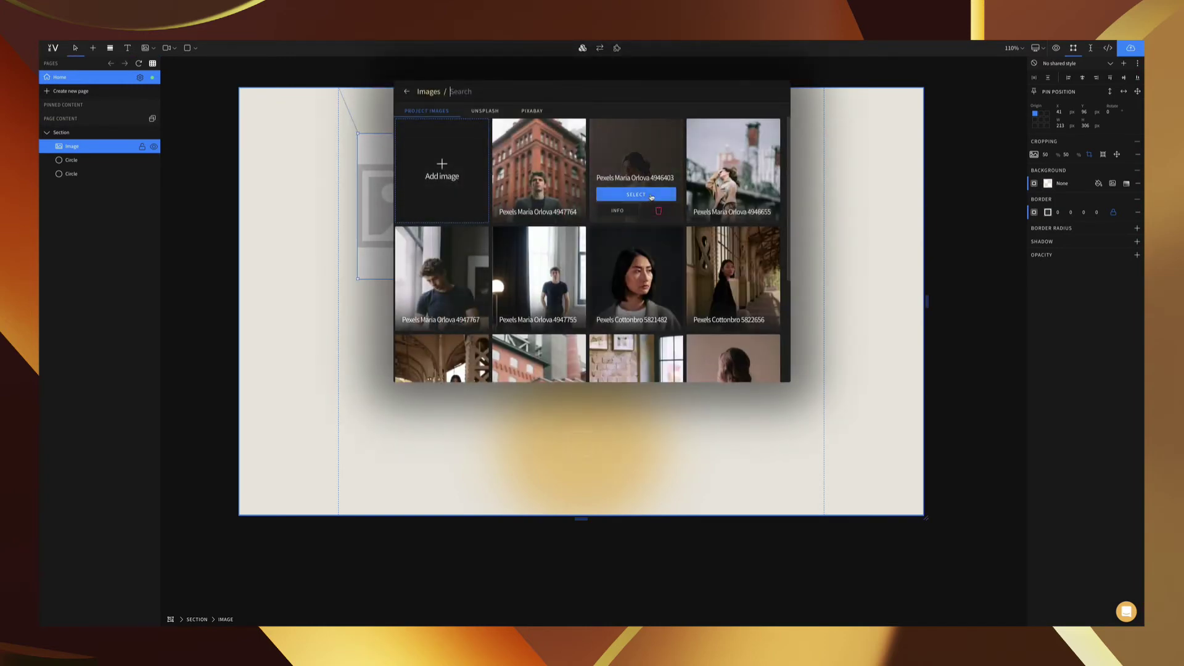
Fill the image placeholder with Pexels photo 4946655, shift it up slightly, and size it to 250 by 350 px
click(733, 194)
drag(422, 214, 419, 202)
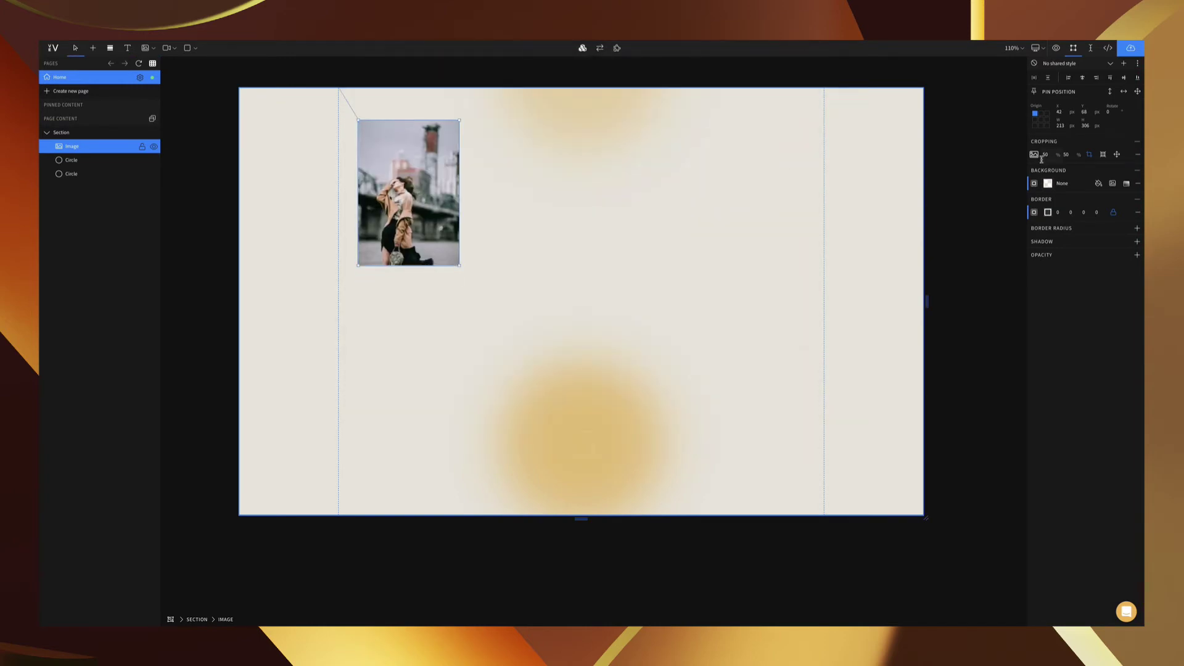
click(1062, 122)
text(250350)
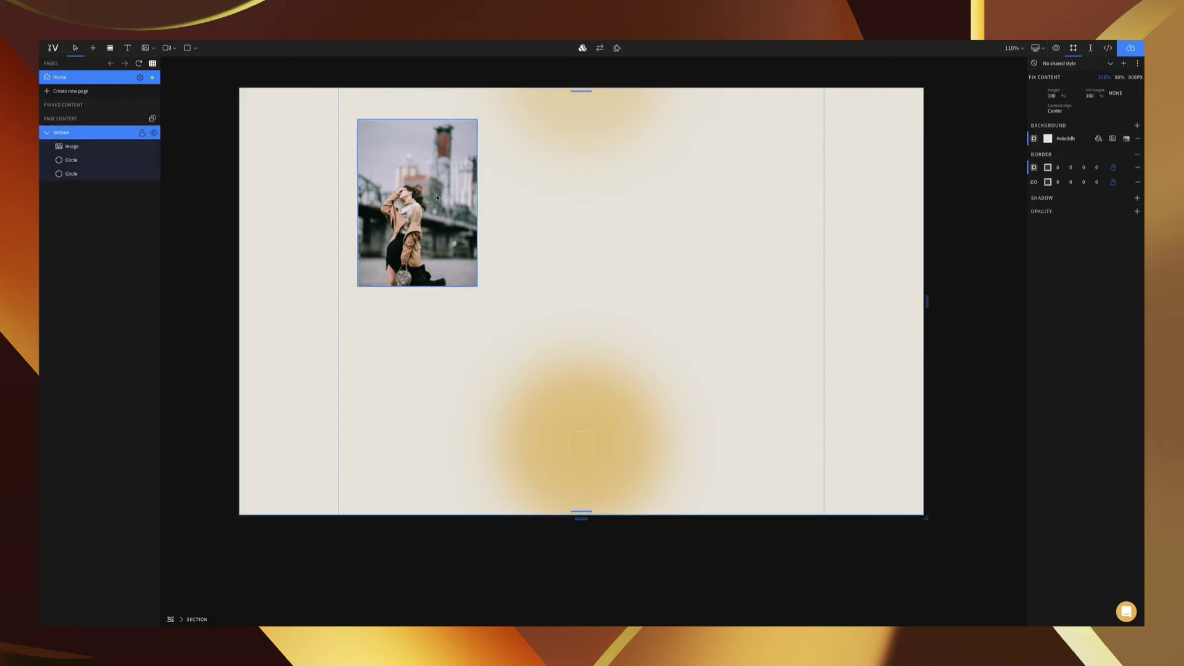
Duplicate the portrait toward the section's upper right, replace the copy's image with Pexels photo 4947767, and shrink it to about 194 by 272 px
drag(452, 219, 785, 234)
key(ctrl+c)
key(ctrl+v)
double_click(786, 234)
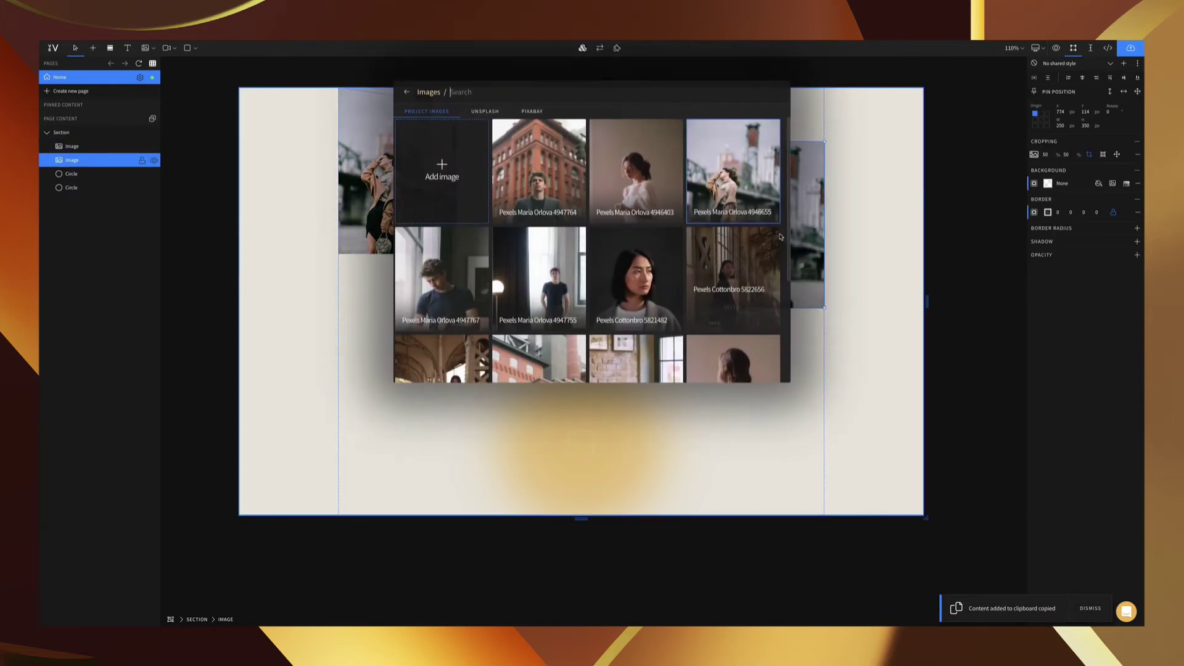
mouse_move(539, 290)
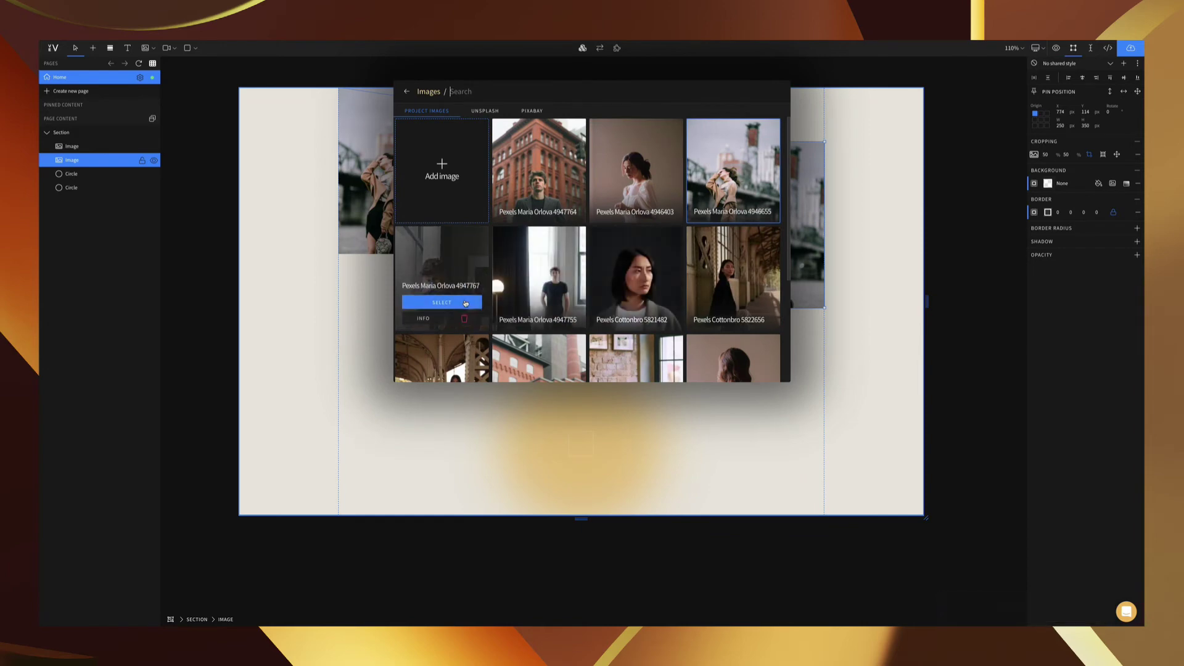
click(441, 302)
drag(705, 140, 730, 167)
Duplicate the smaller portrait to the content area's lower left and replace the copy's image with Pexels photo 5821482
drag(782, 246, 388, 406)
key(ctrl+c)
key(ctrl+v)
double_click(388, 407)
scroll(650, 227, down, 2)
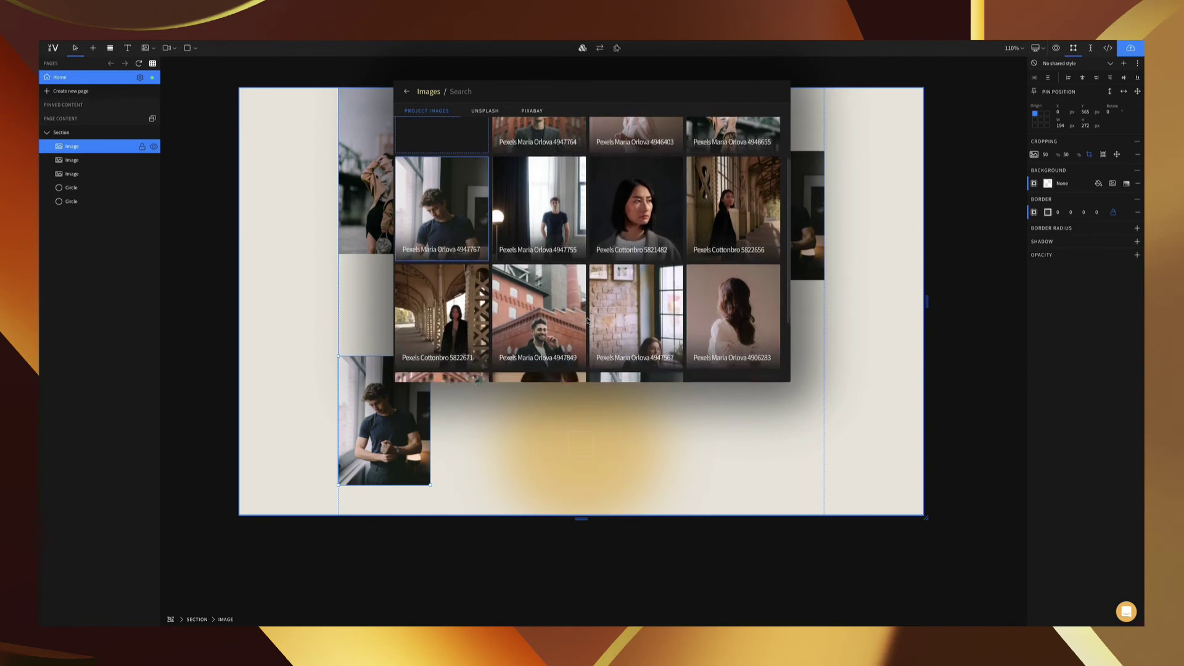
click(650, 225)
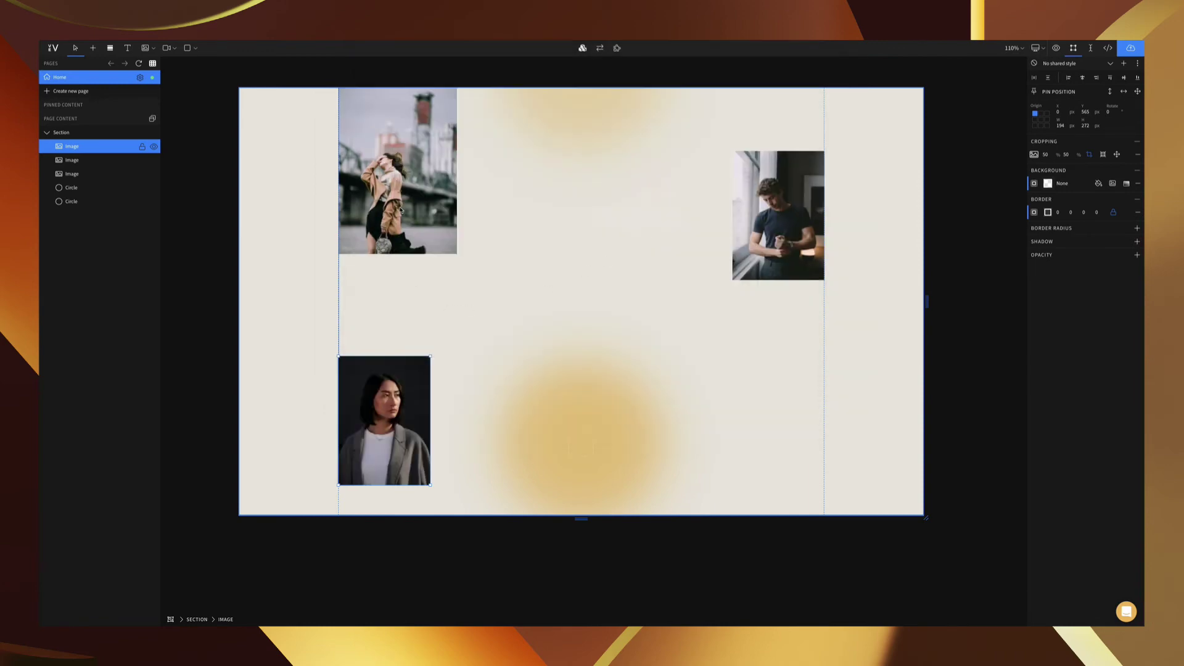
Duplicate the larger upper-left photo to the section's lower right and replace the copy's image with Pexels photo 4906283
click(401, 210)
key(ctrl+c)
key(ctrl+v)
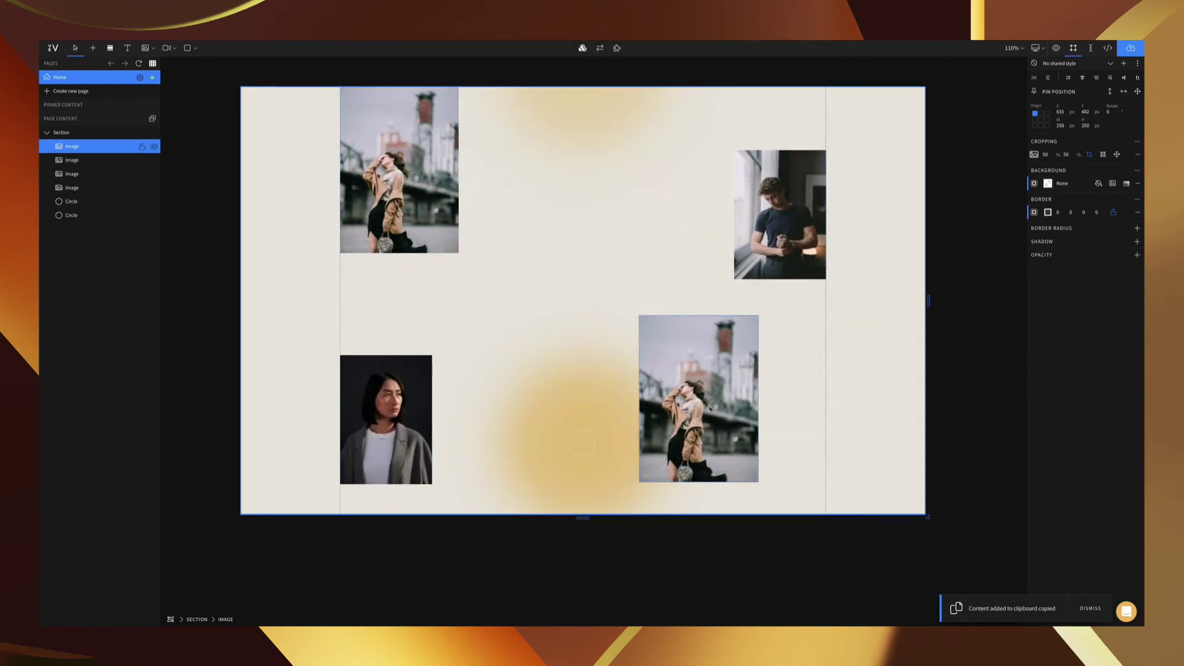
drag(708, 410, 764, 423)
double_click(768, 422)
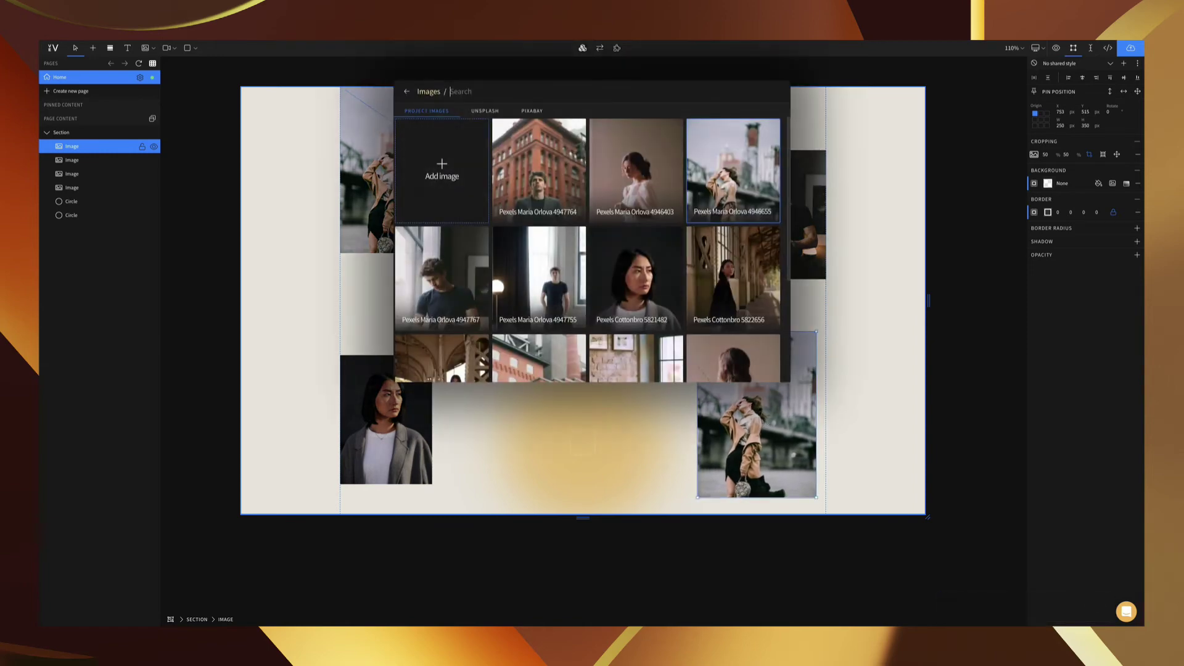
mouse_move(658, 321)
scroll(658, 317, down, 1)
scroll(659, 310, down, 2)
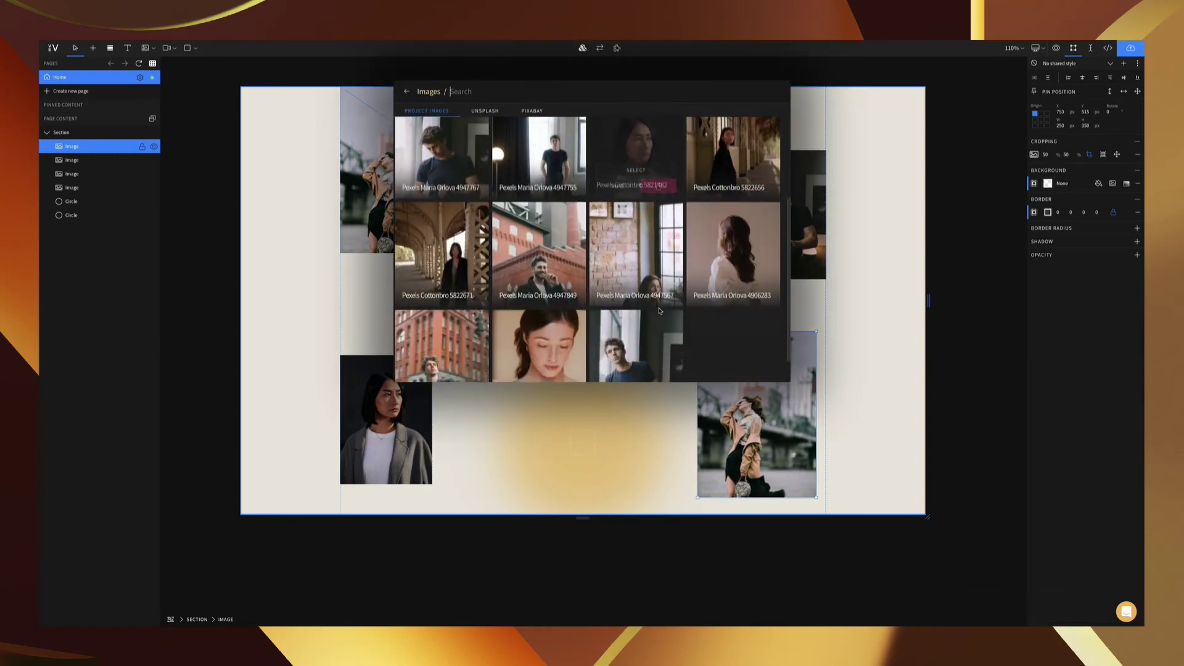
click(732, 281)
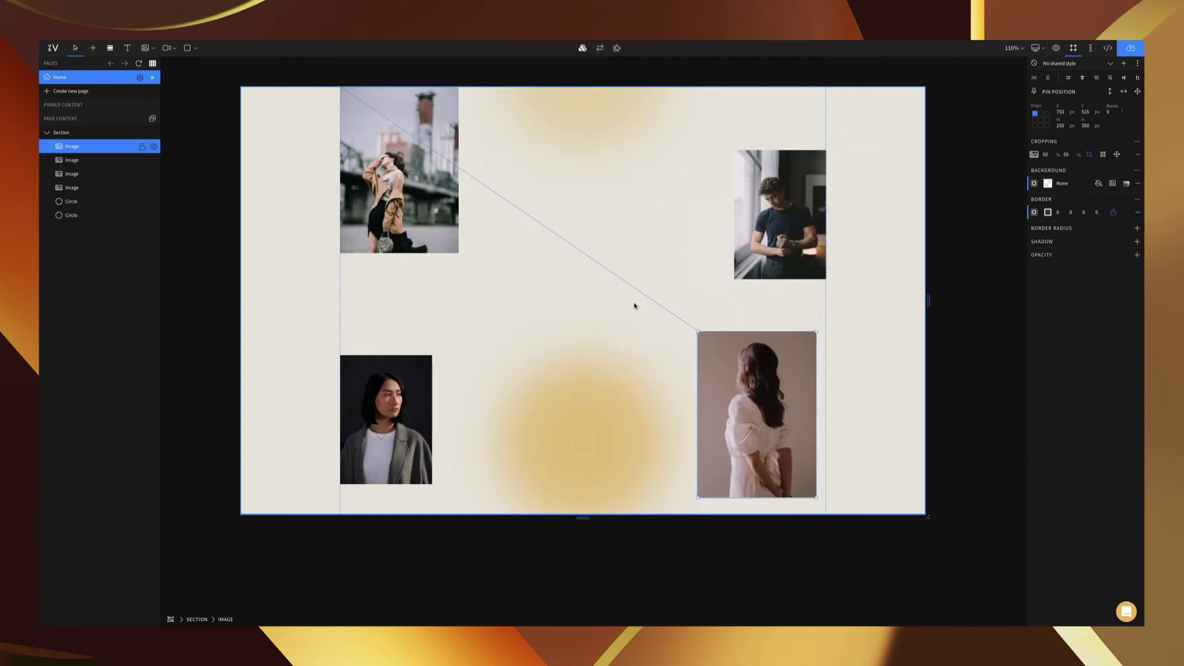
click(617, 319)
scroll(617, 318, up, 1)
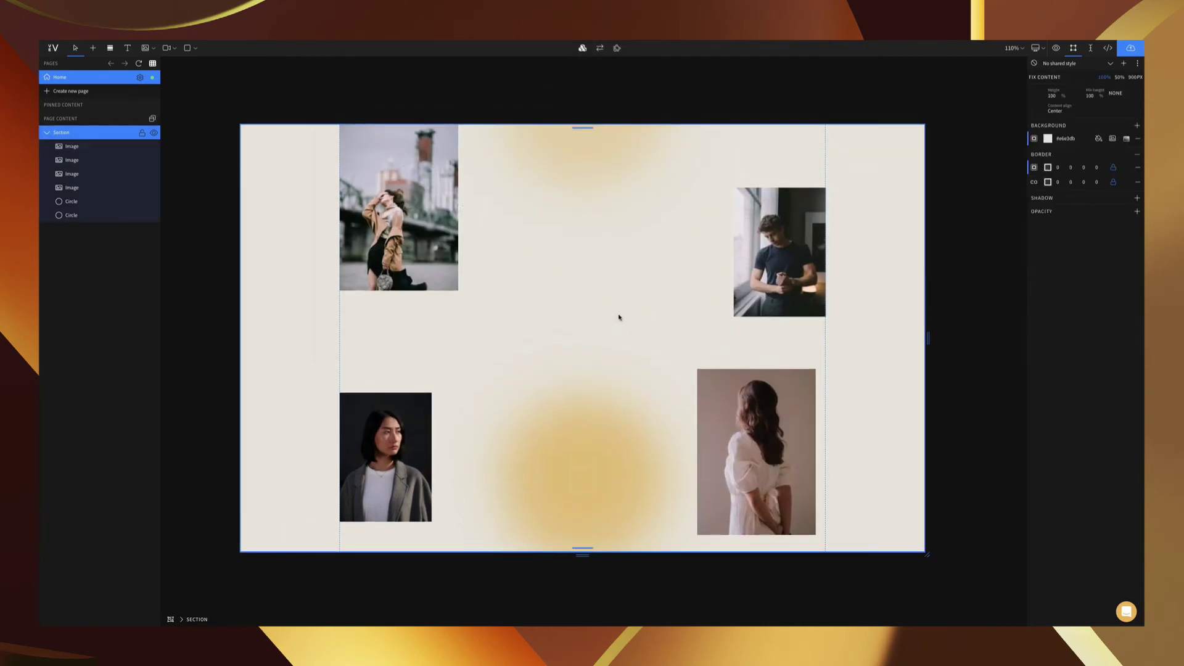
Set the origin of all four portrait photos to center
click(434, 233)
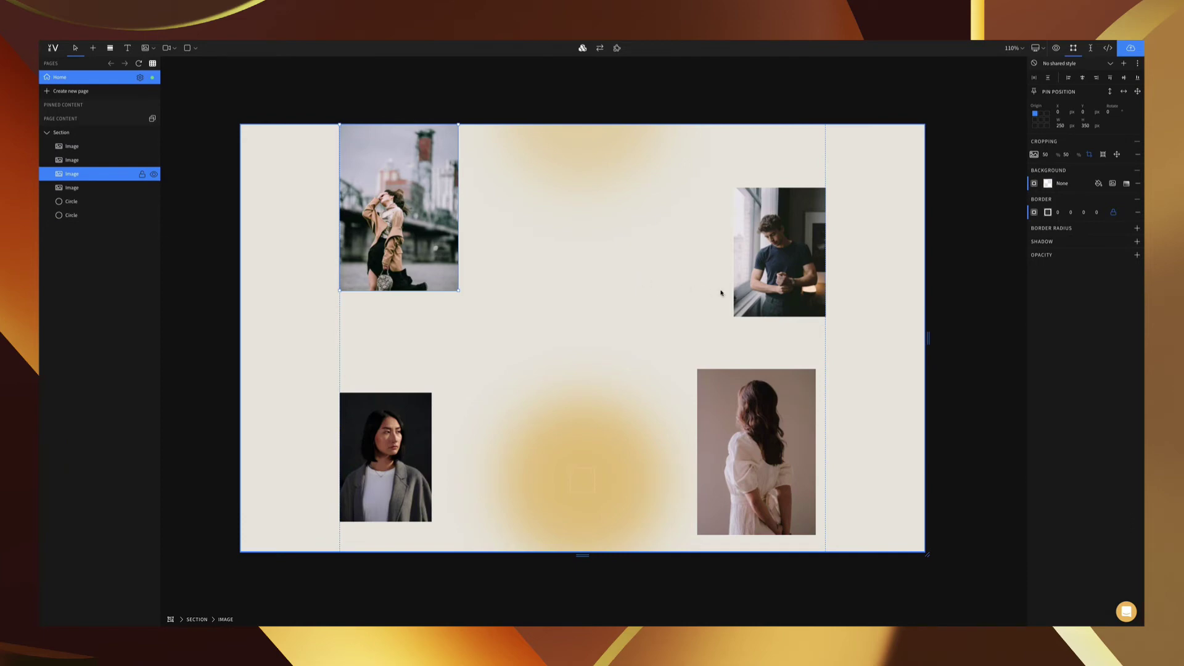
click(779, 279)
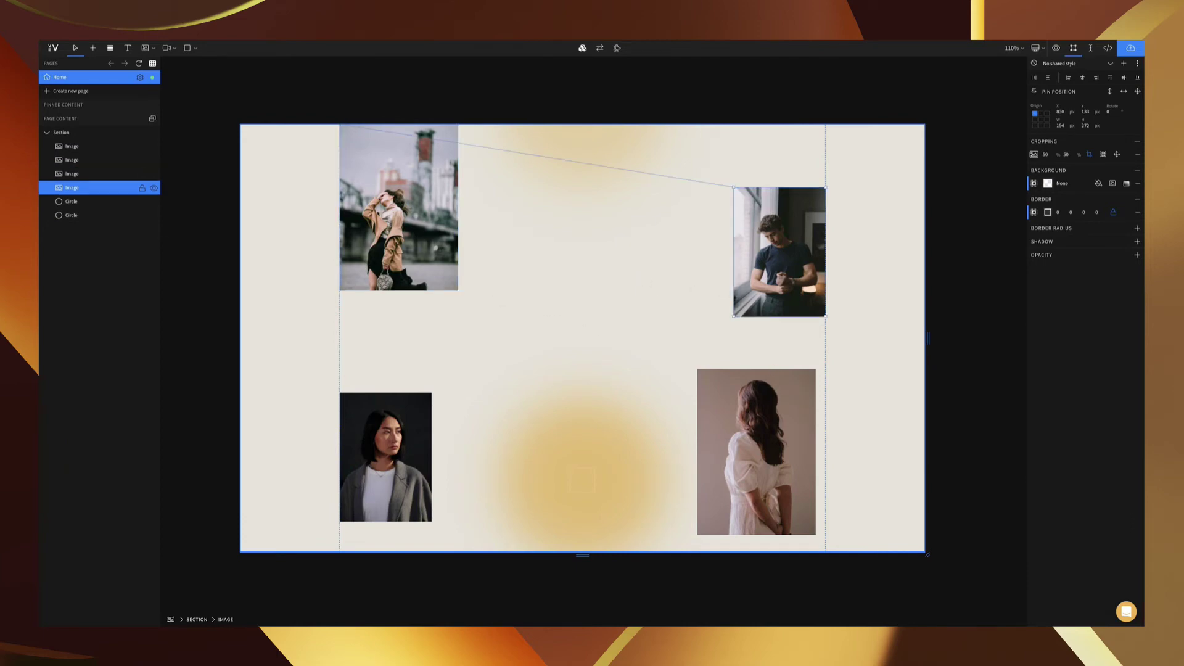
click(430, 253)
shift+click(775, 272)
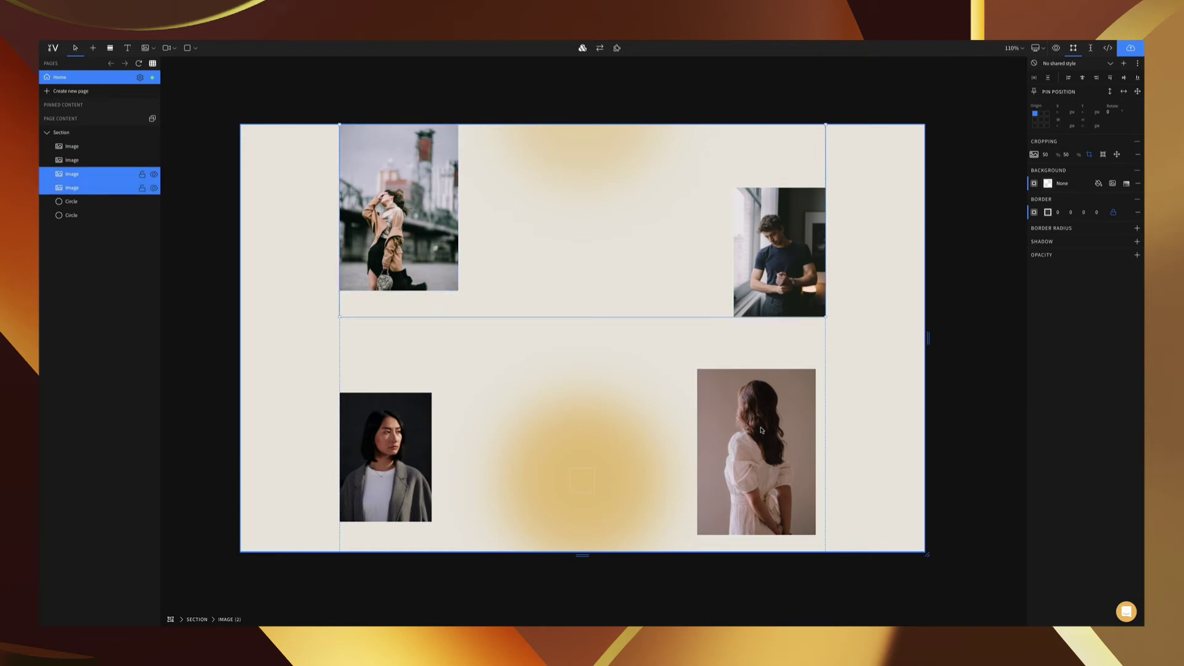
shift+click(756, 431)
shift+click(388, 430)
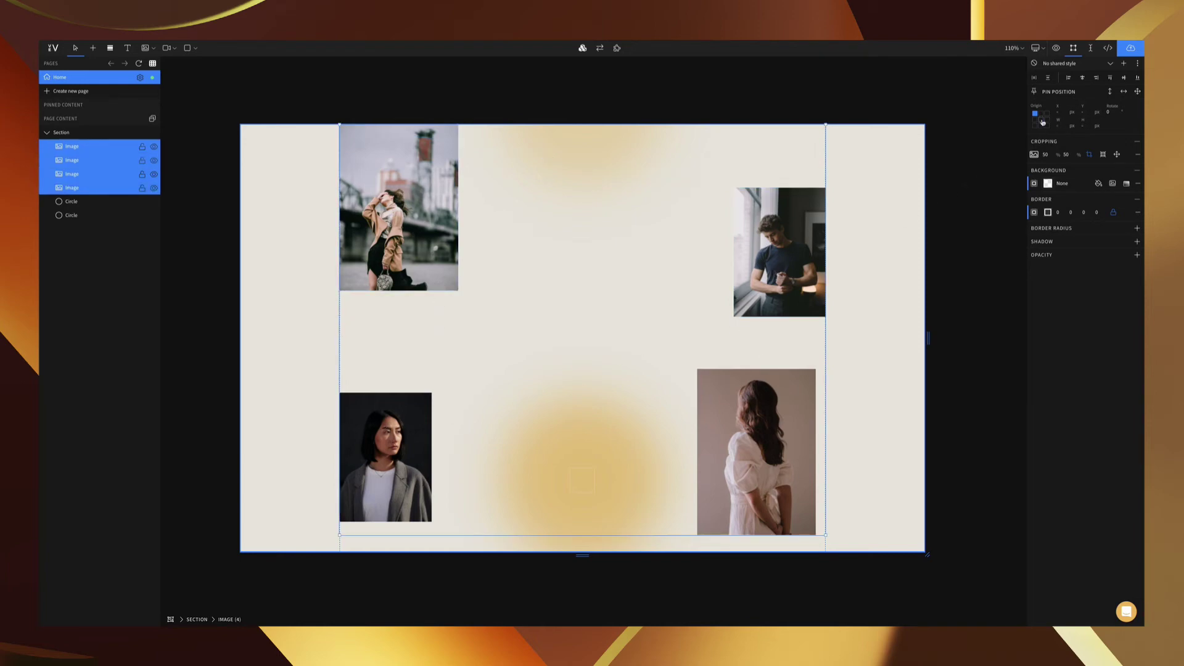
click(617, 307)
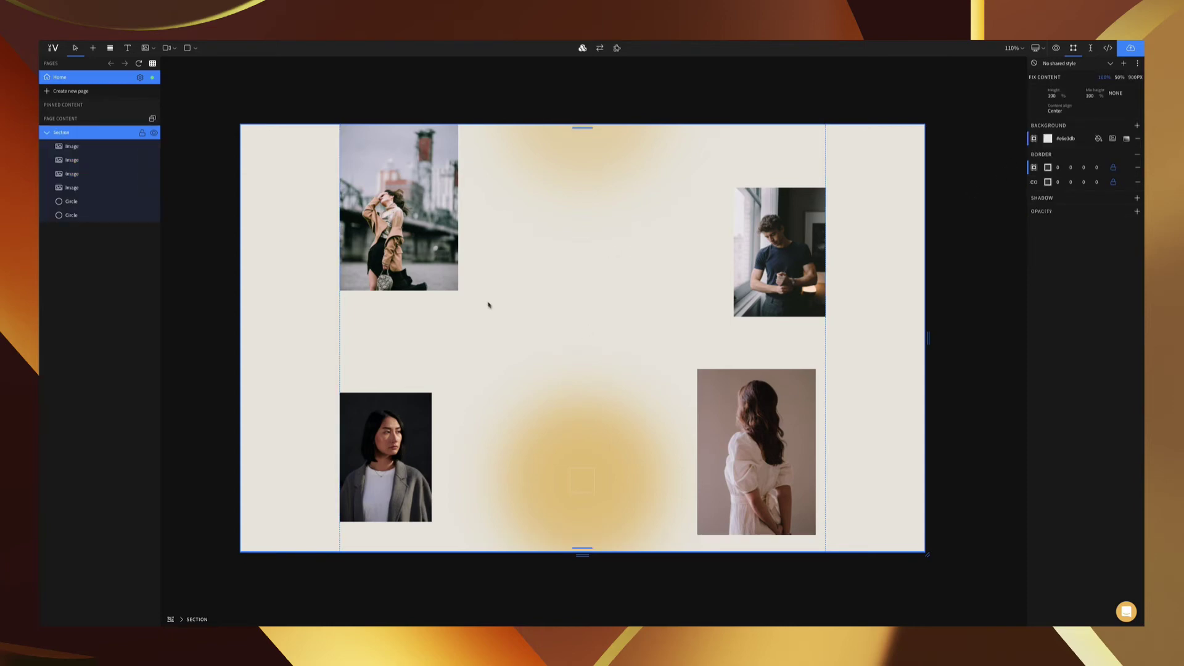
key(t)
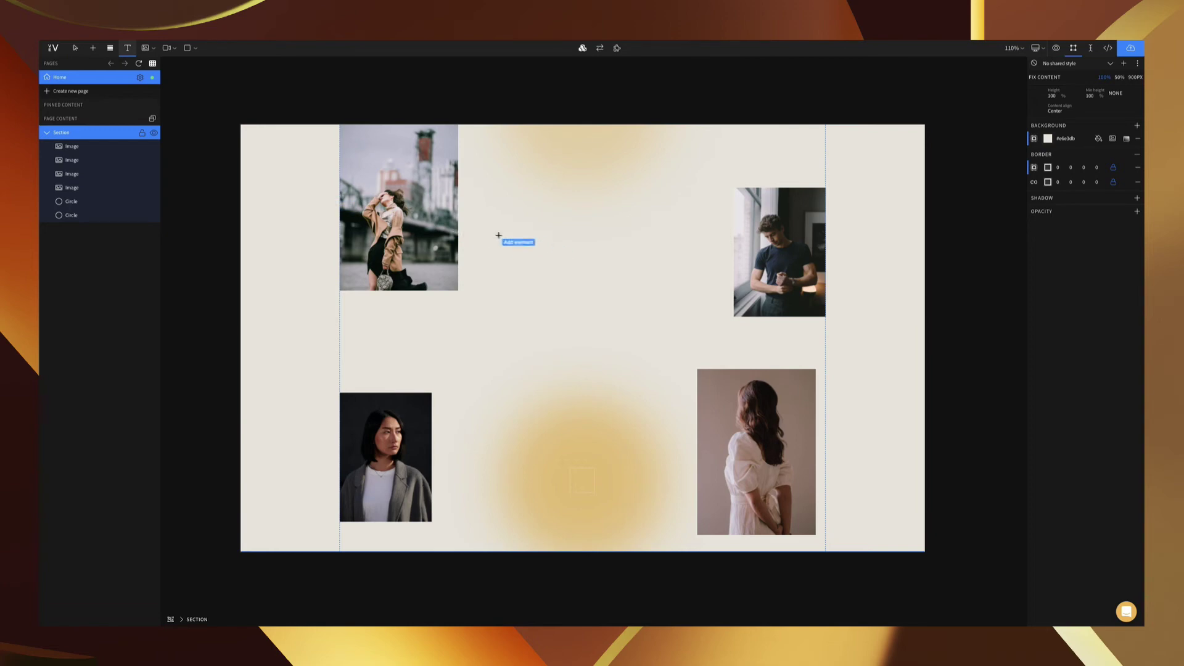
key(Escape)
key(Escape)
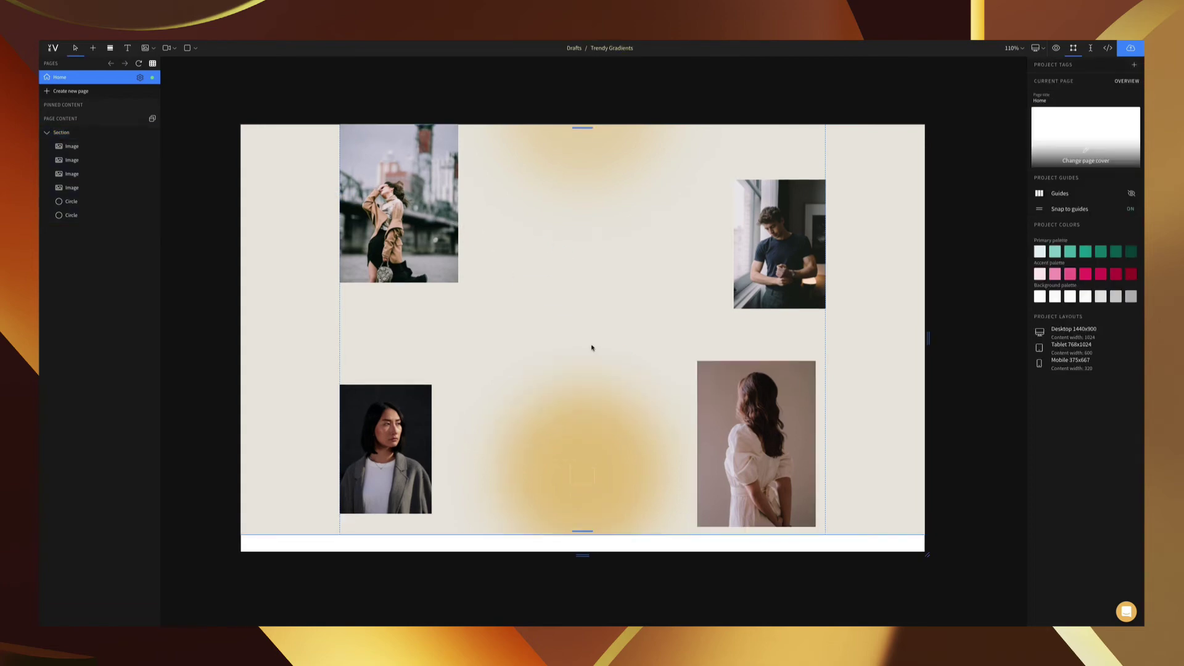
Draw a text box about 406 by 337 px between the photos and enter "INSTYLE OSLO" as a Header 4 line
click(127, 47)
drag(493, 232, 685, 392)
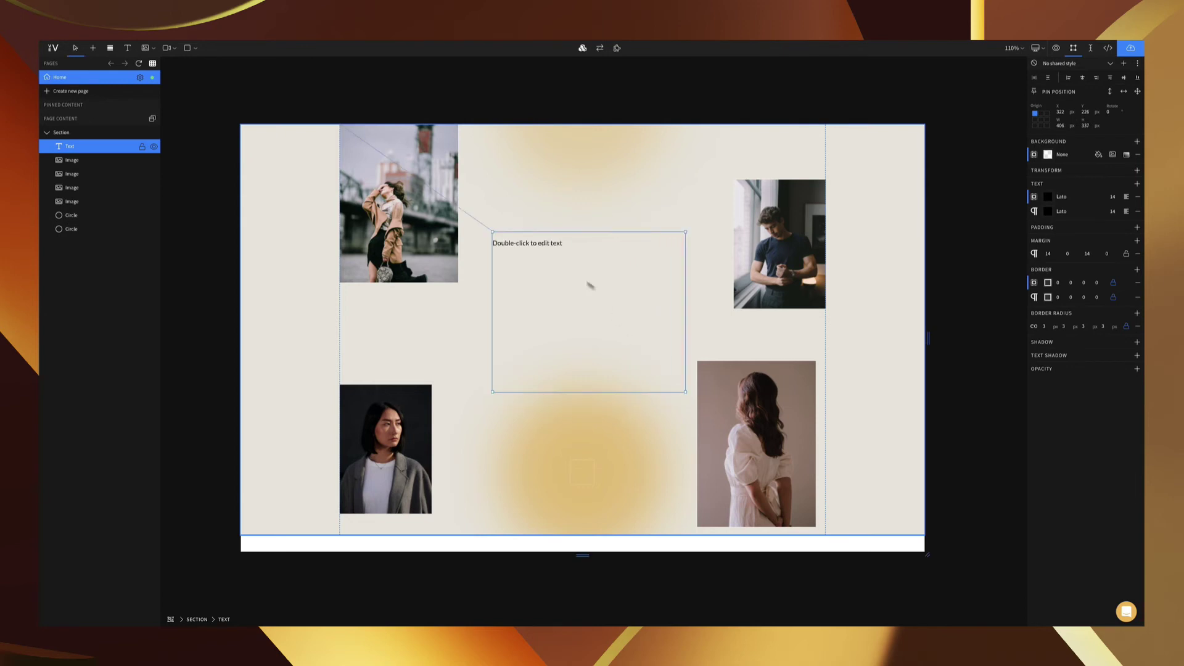
double_click(546, 245)
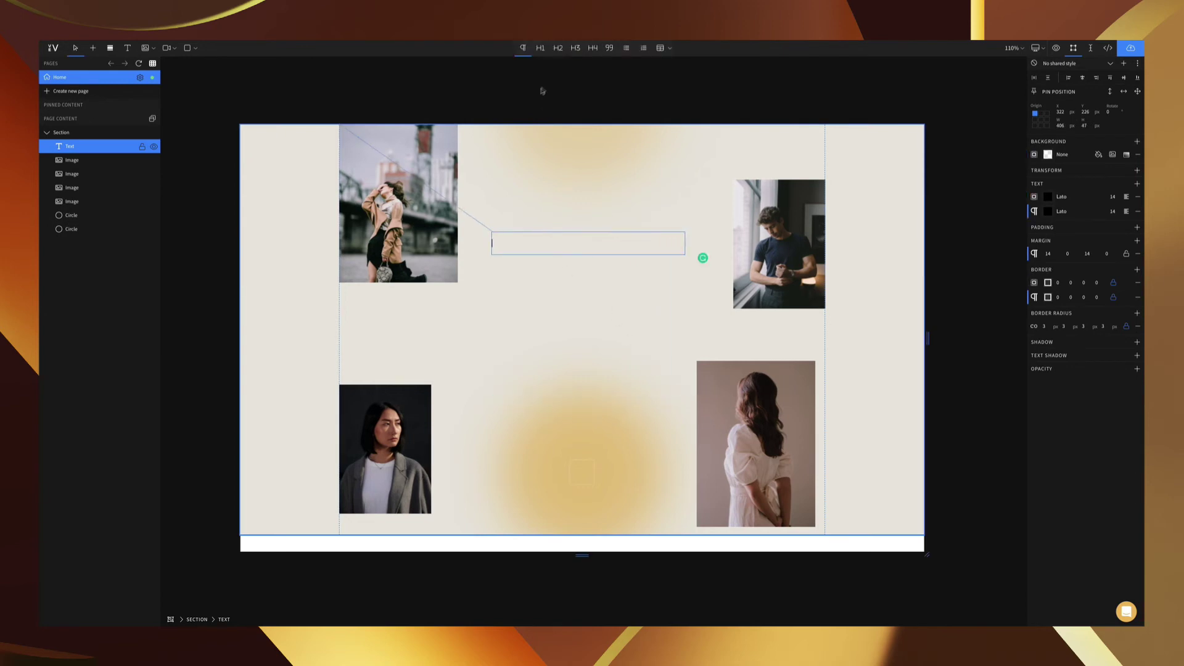
click(540, 47)
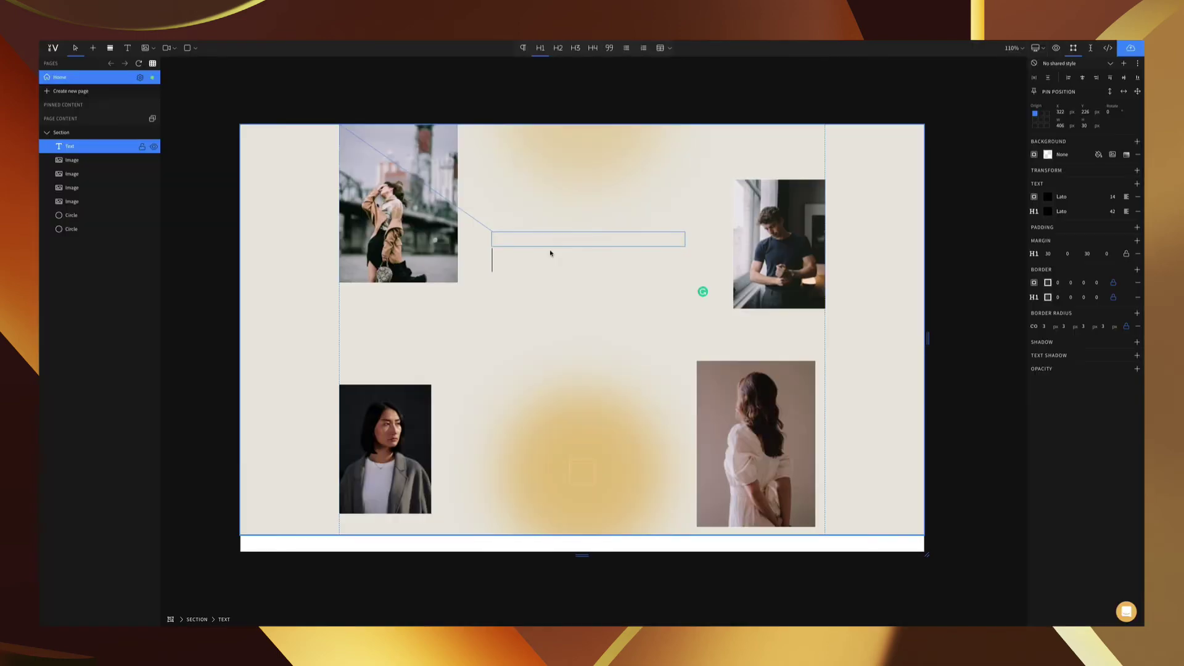
click(593, 49)
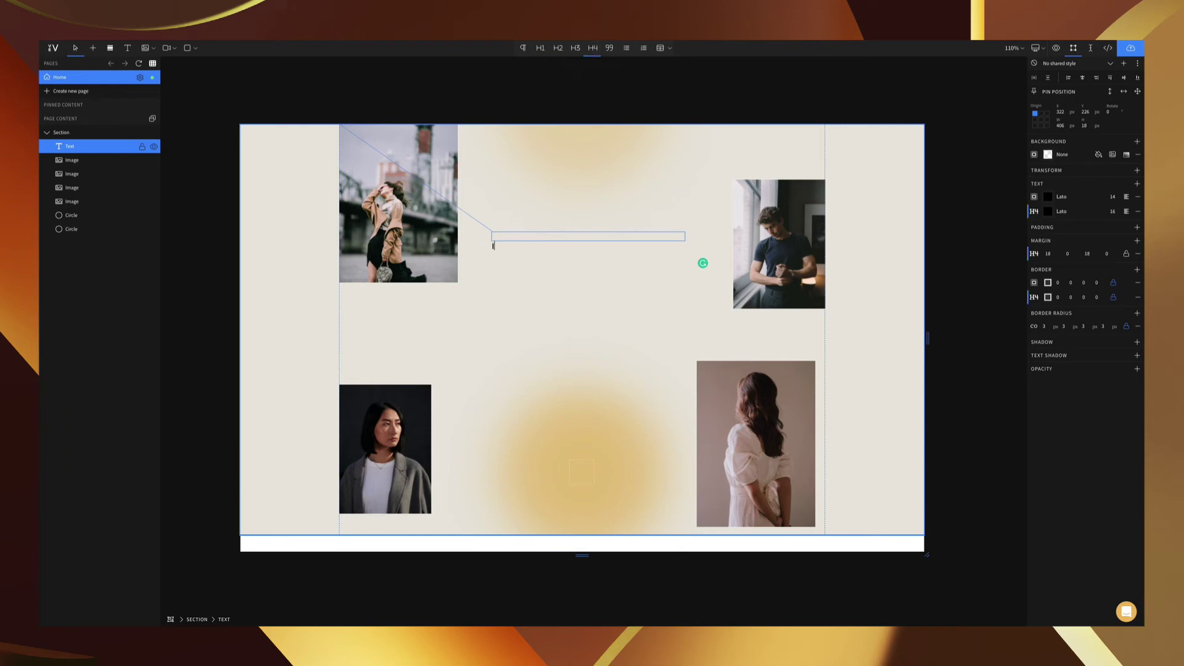
text(INSTYLE OSLO)
key(Return)
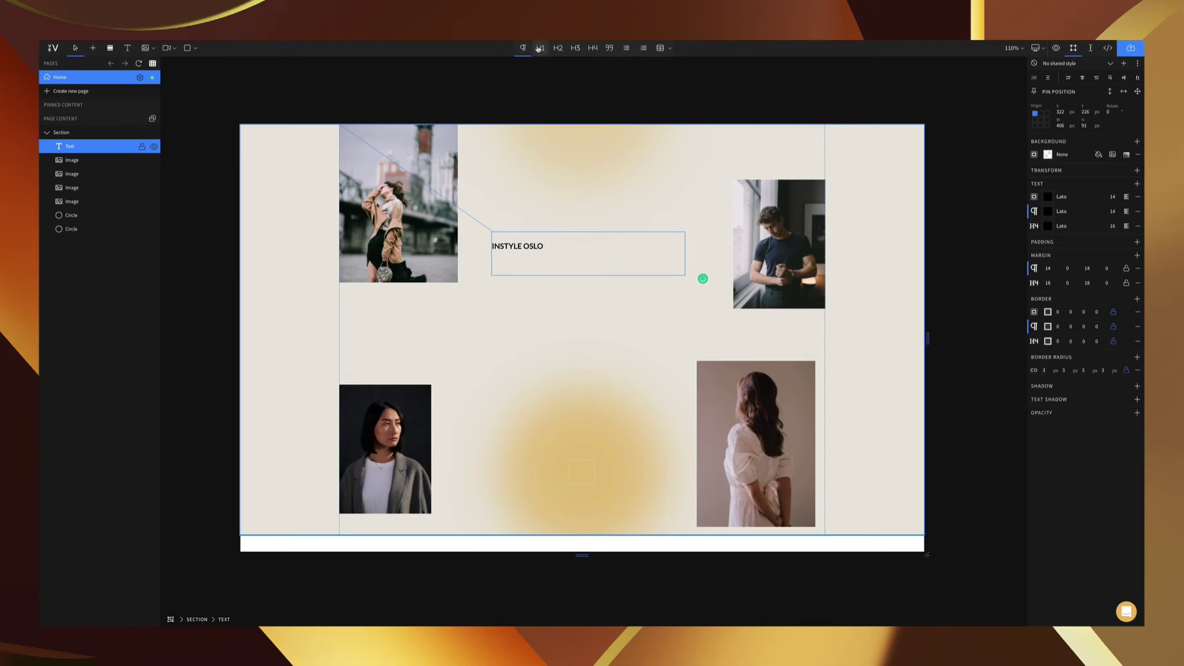
Add "A/W - 020" as a Header 1 line below "INSTYLE OSLO"
click(541, 53)
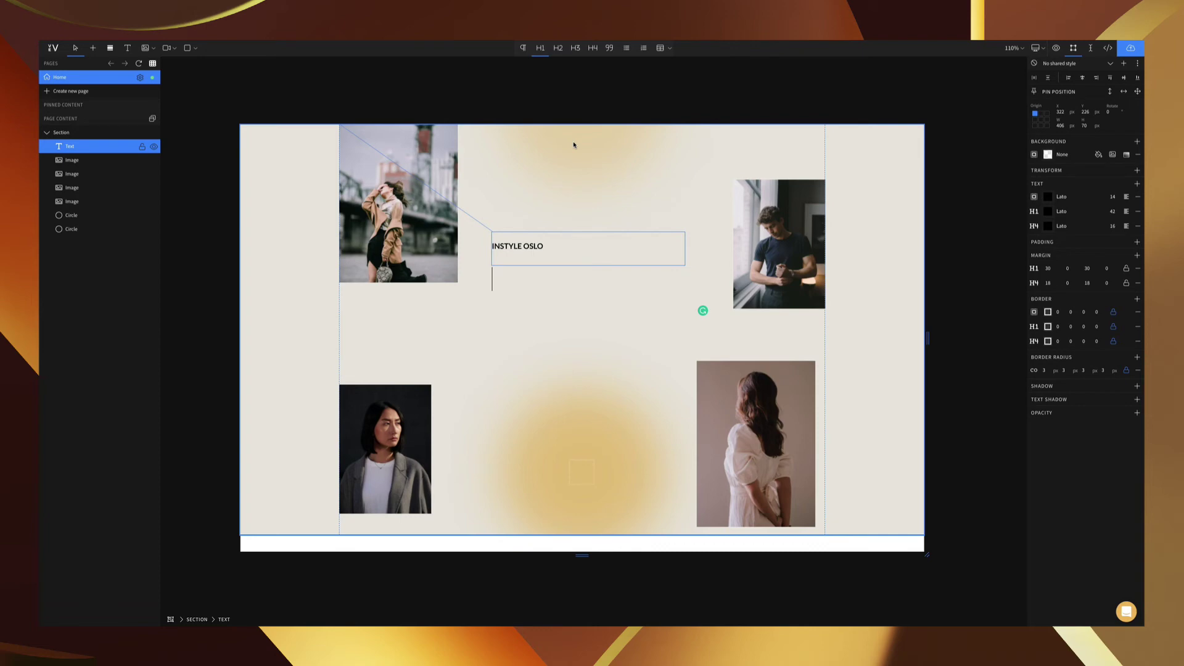
text(A/W )
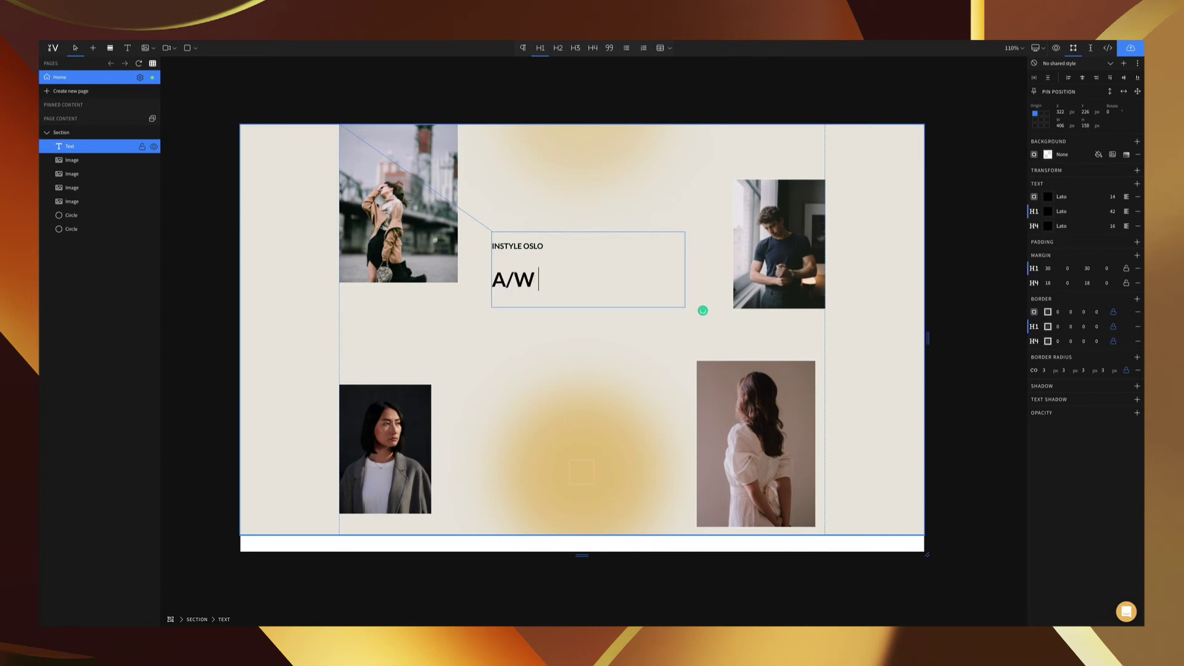
text(- 020)
key(Return)
Add "Orange", "Juice" and "Editorial" on separate lines below "A/W - 020" and format all three as Header 1
text(o)
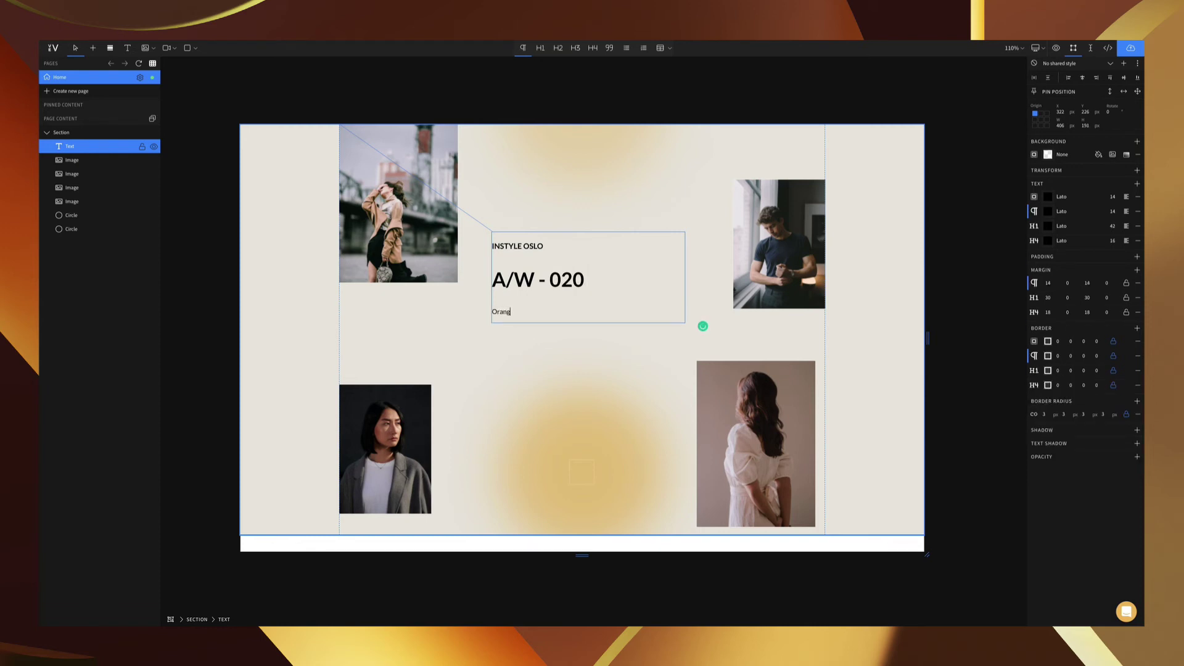
key(Return)
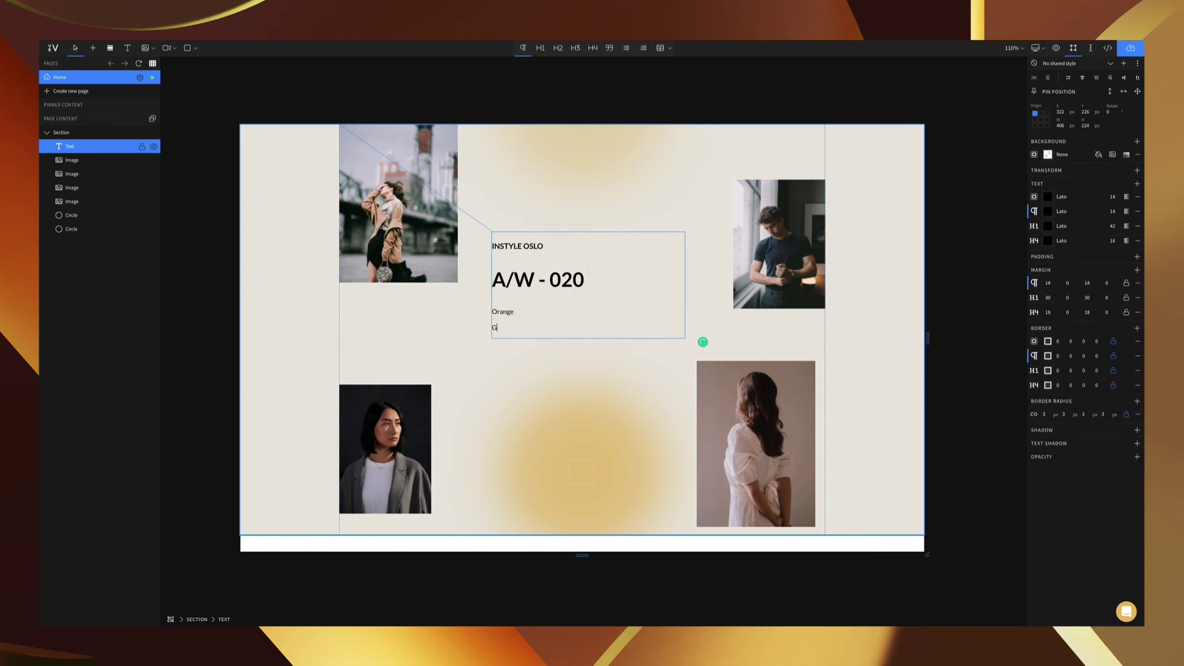
text(Juice)
key(Return)
text(Editorial)
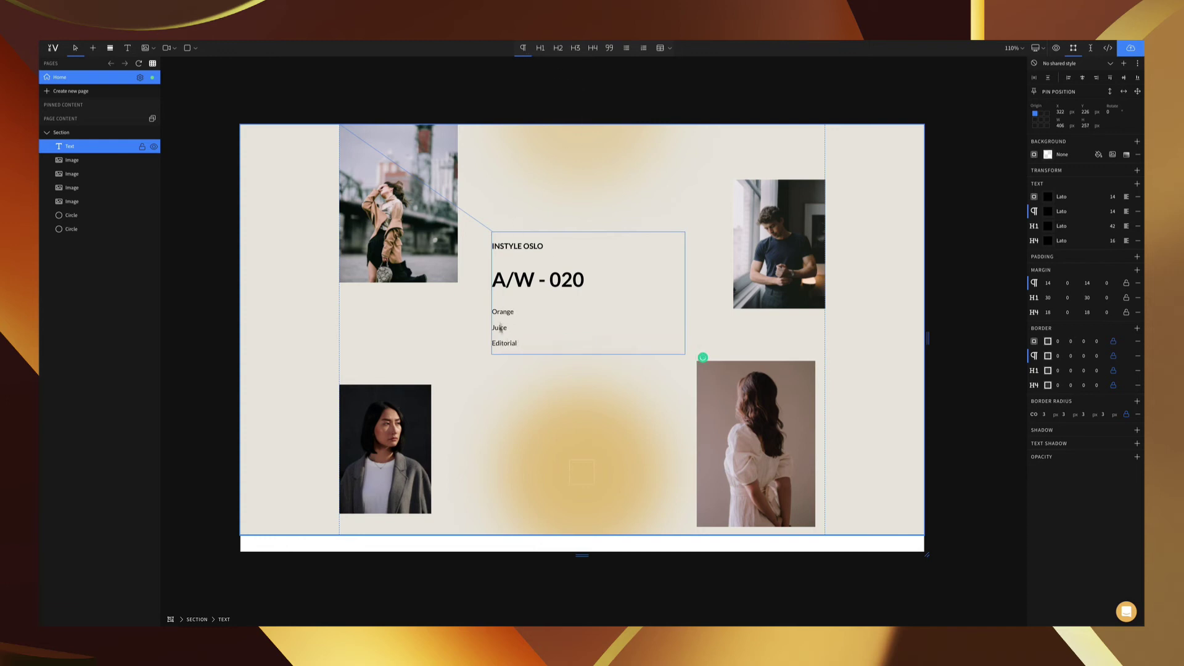
drag(519, 343, 492, 310)
click(540, 48)
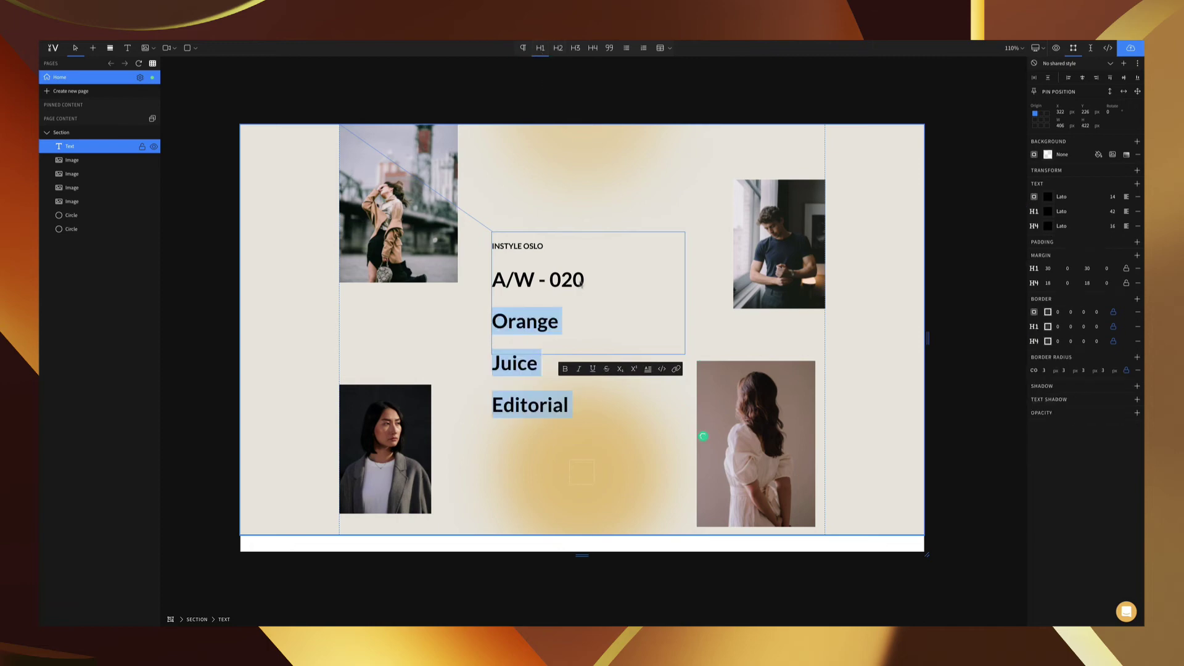
click(539, 327)
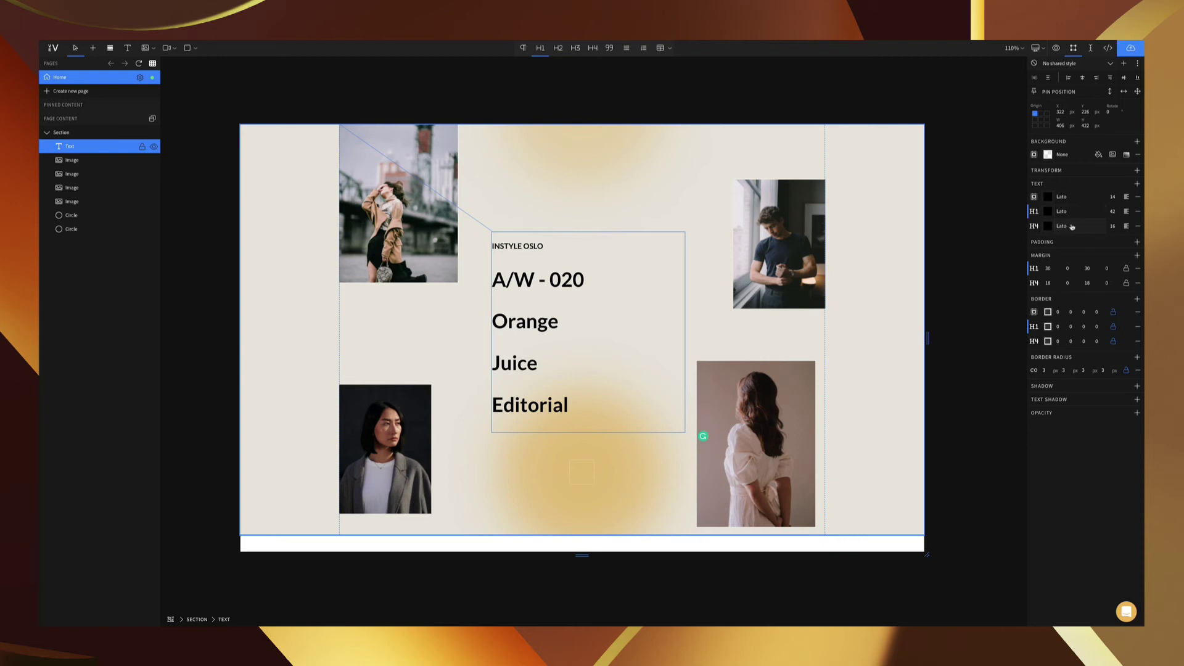
Change the Header 4 text's font to Raleway with the Regular style
click(1070, 227)
click(976, 242)
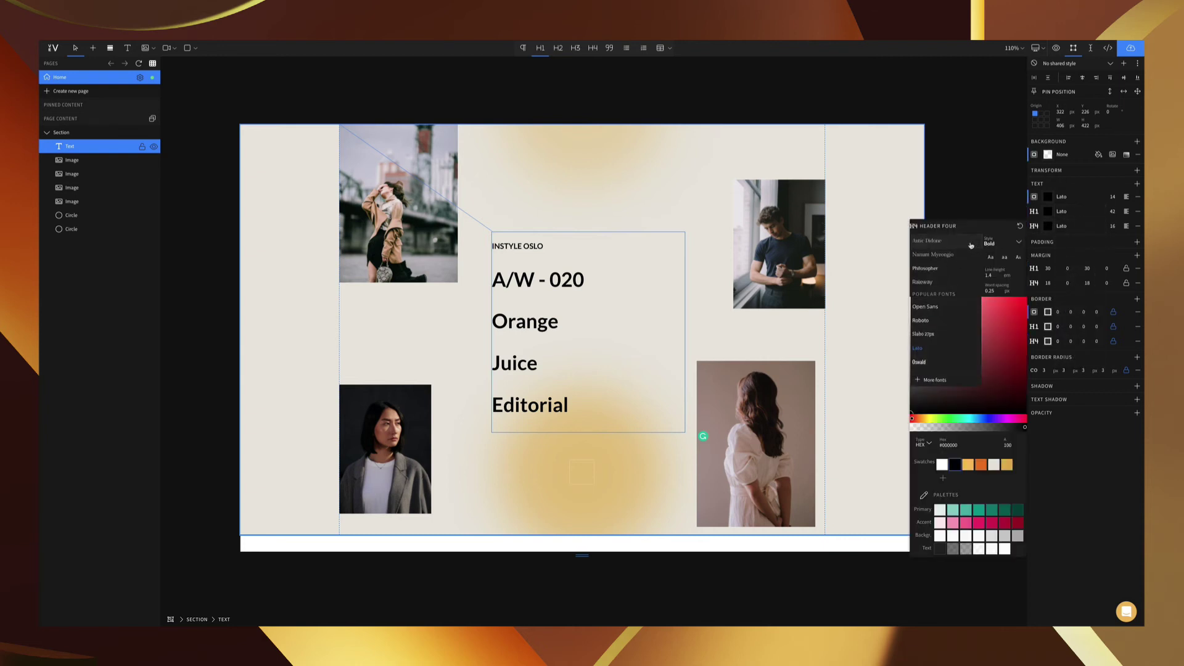
click(953, 283)
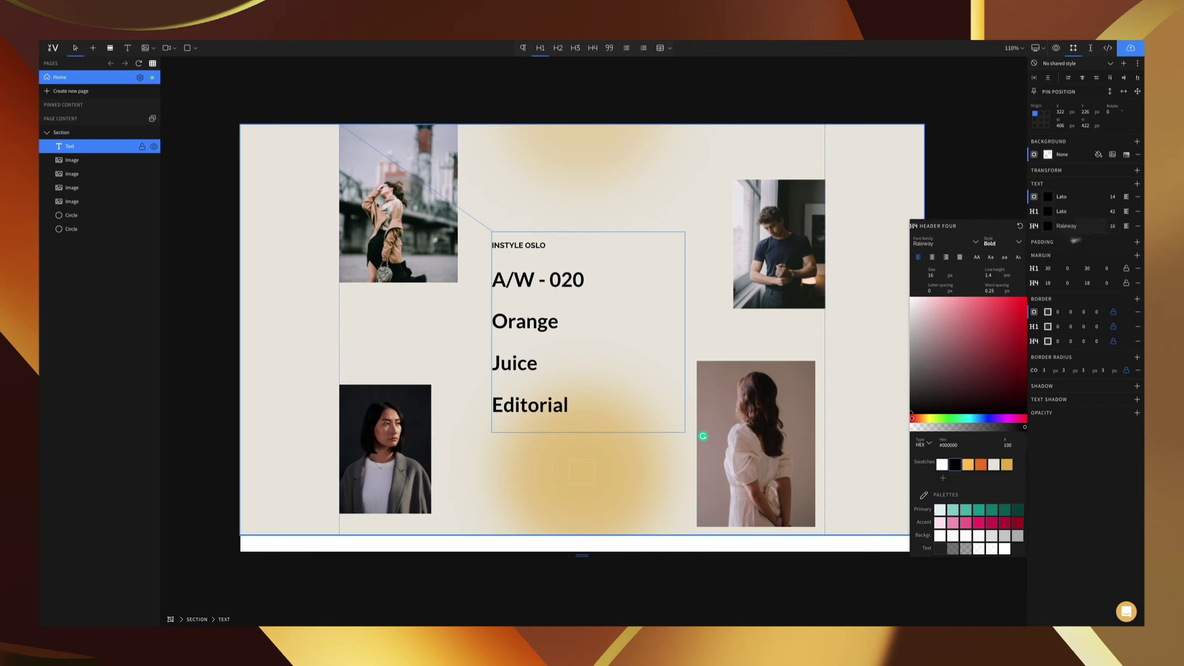
click(1002, 242)
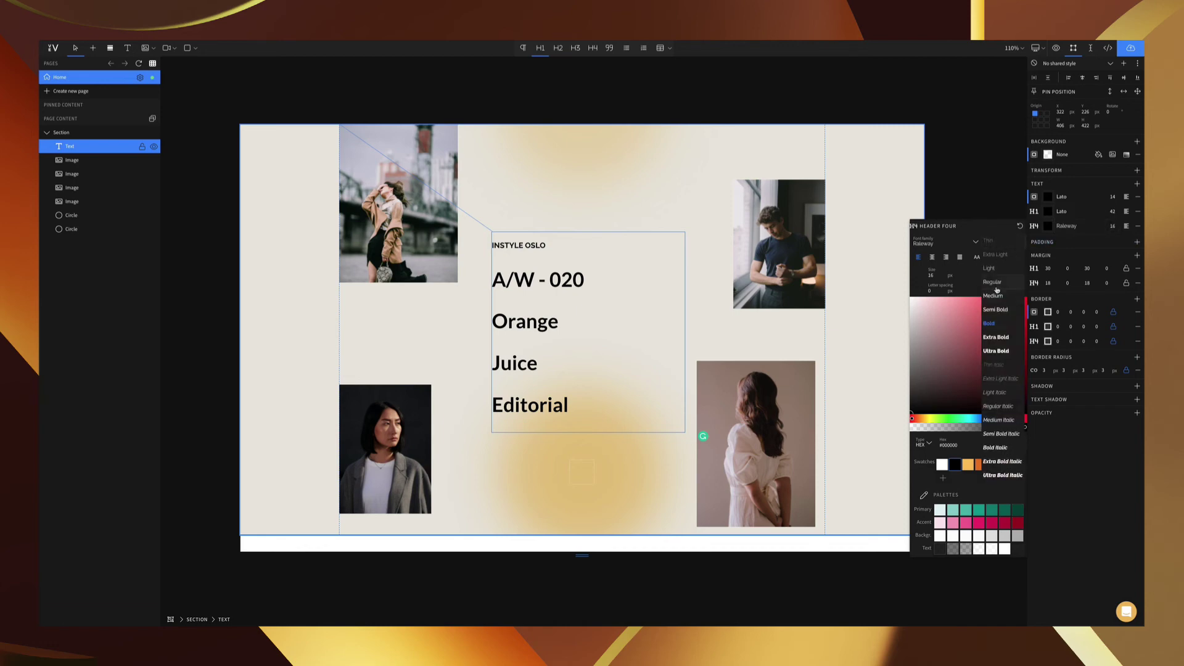
click(997, 285)
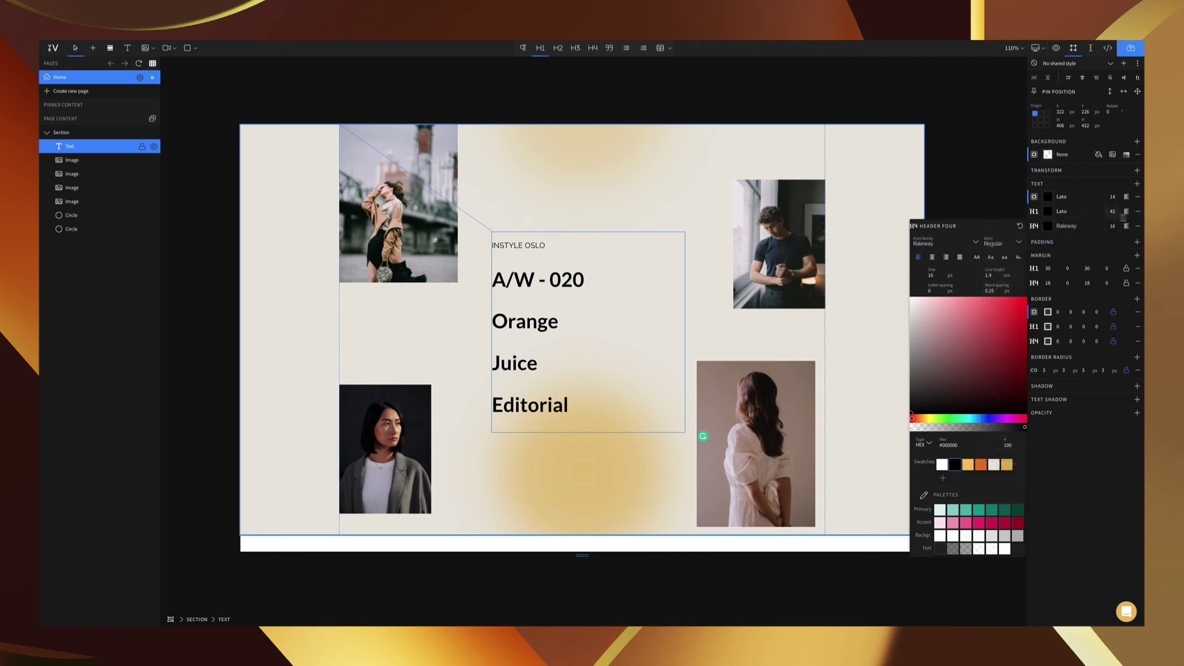
Center-align the Header 4 text, try a smaller font size, and settle on 16 px
click(1126, 226)
click(1115, 227)
text(13)
scroll(1120, 229, up, 1)
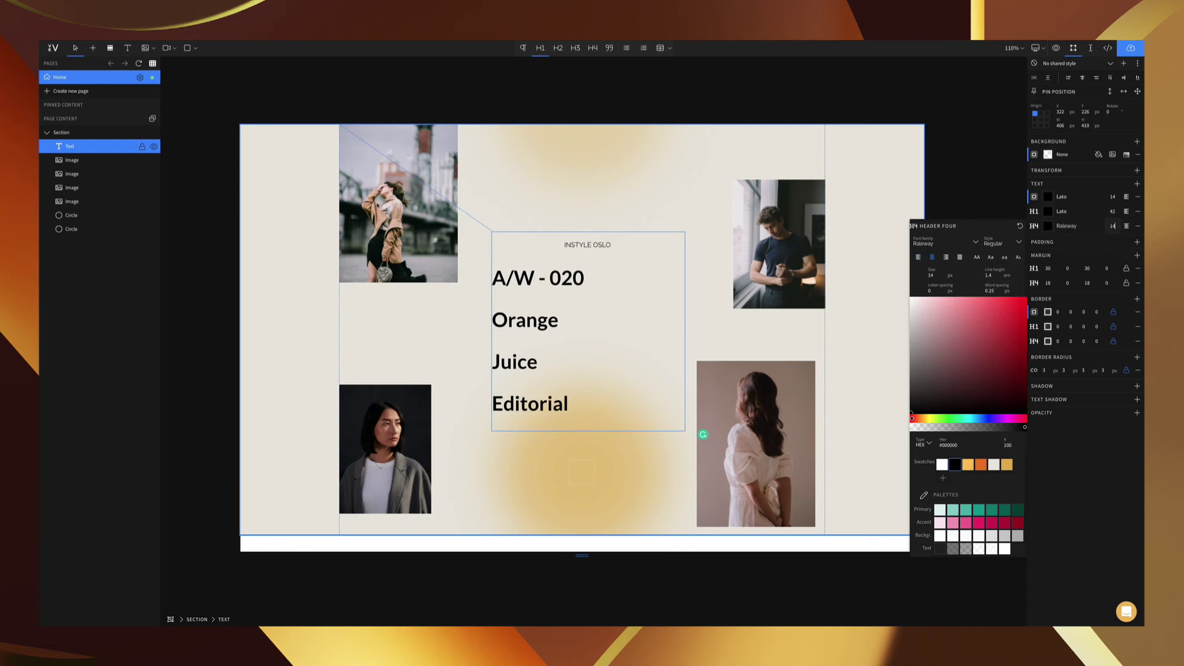
scroll(1113, 225, up, 2)
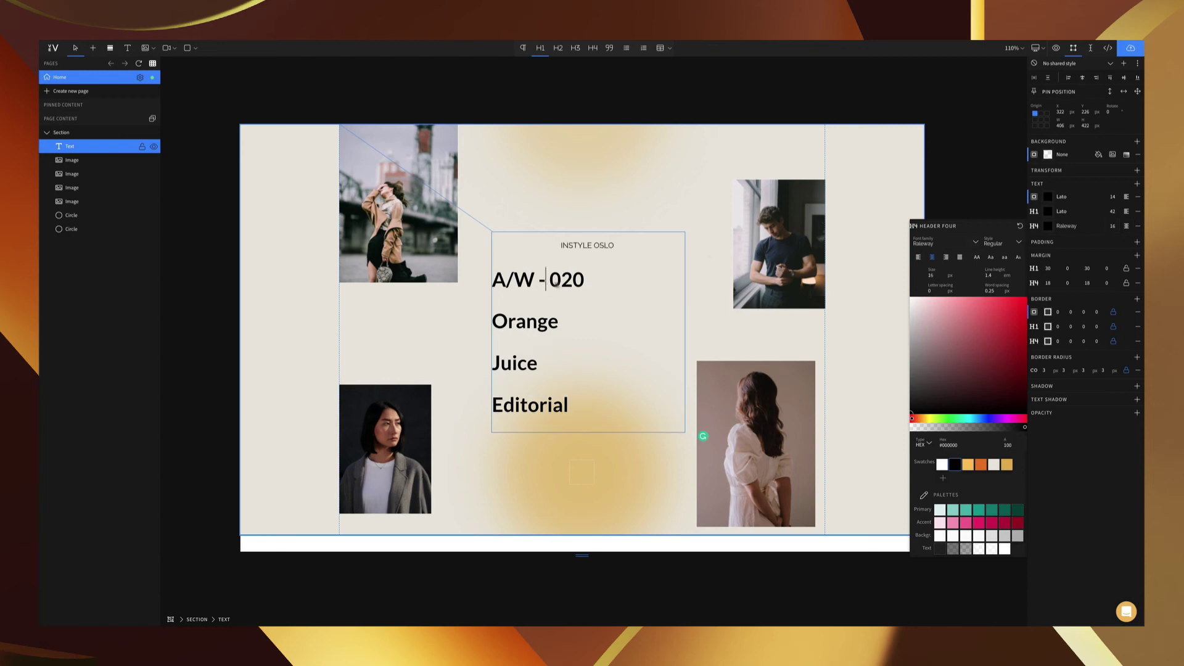
Apply bold formatting to the "A/W - 020" line
triple_click(562, 285)
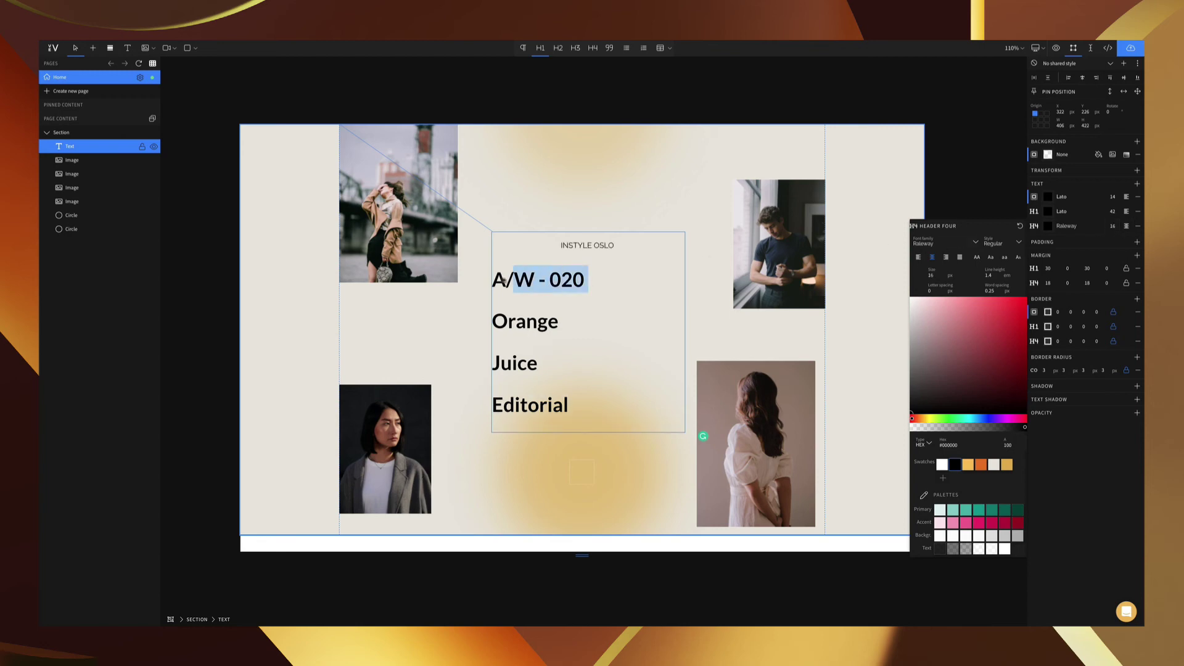
click(1071, 216)
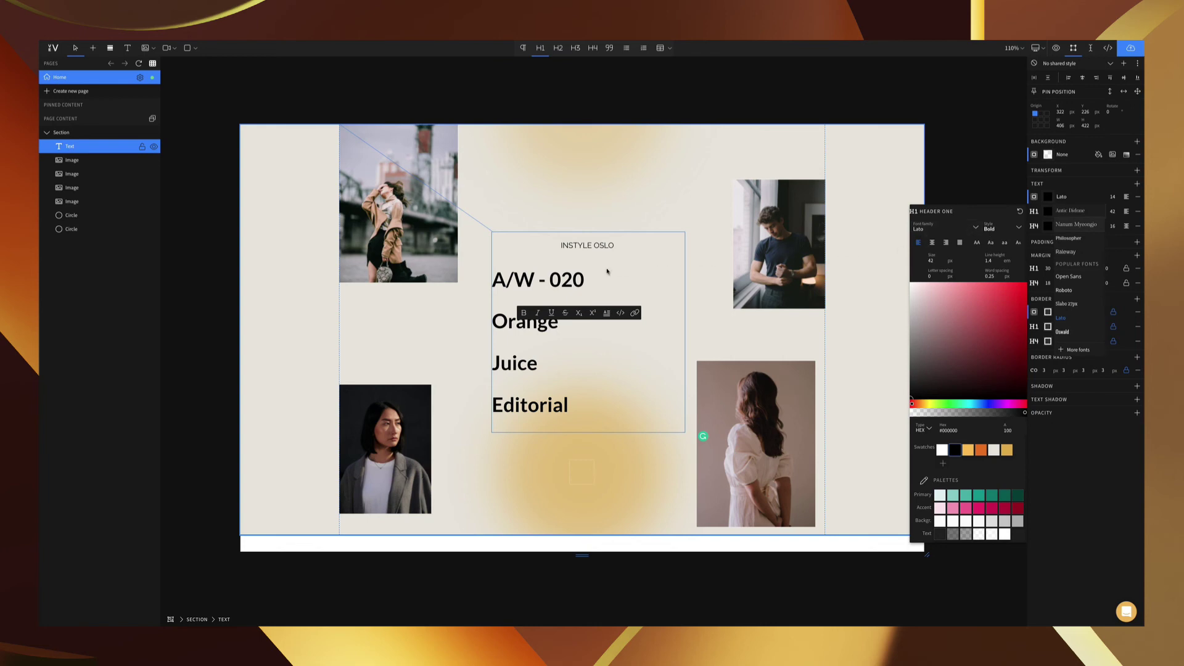
click(587, 282)
drag(588, 282, 494, 282)
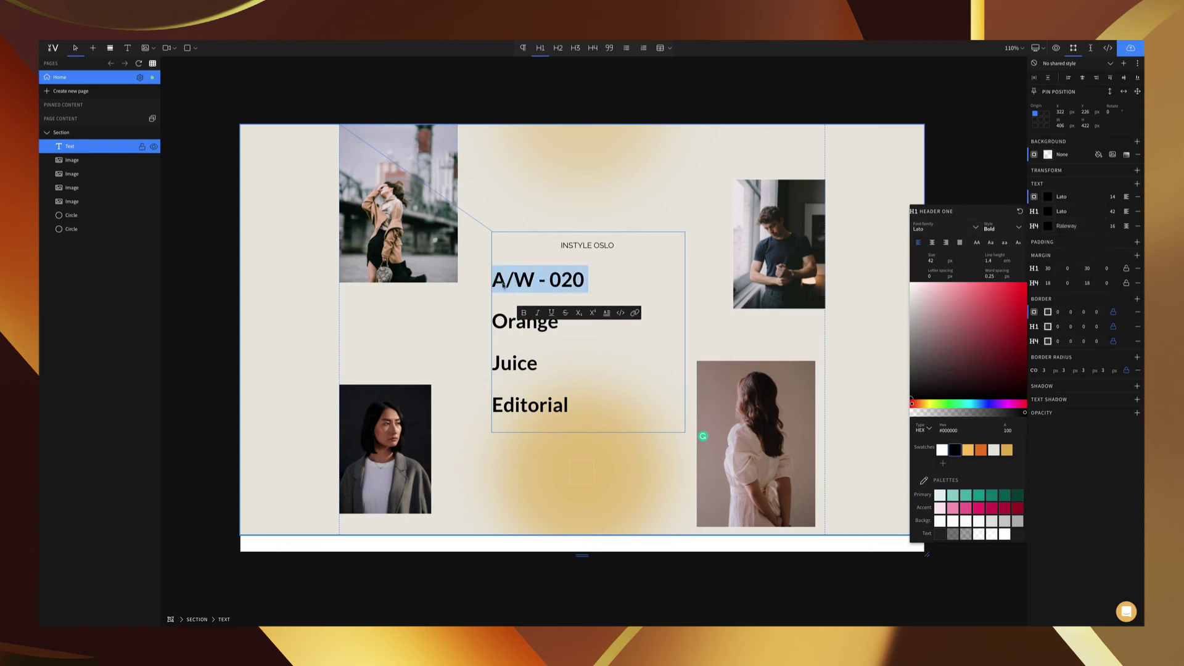
click(524, 315)
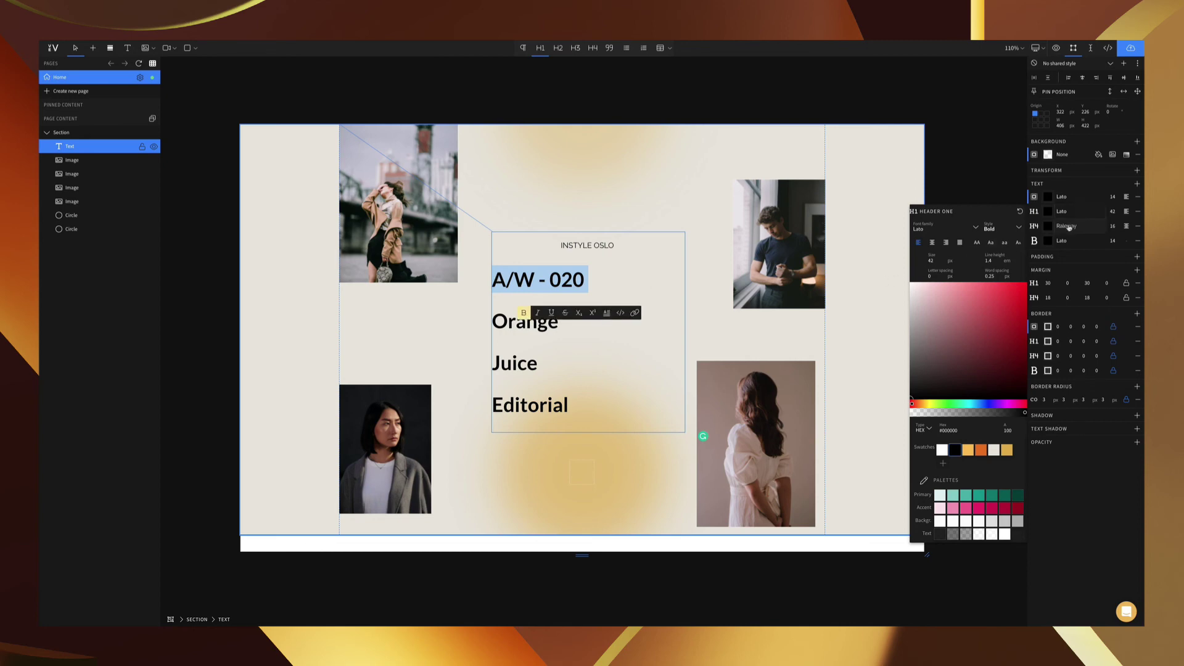
Change the Header 1 text's font to Raleway with the Medium style
click(961, 229)
click(945, 265)
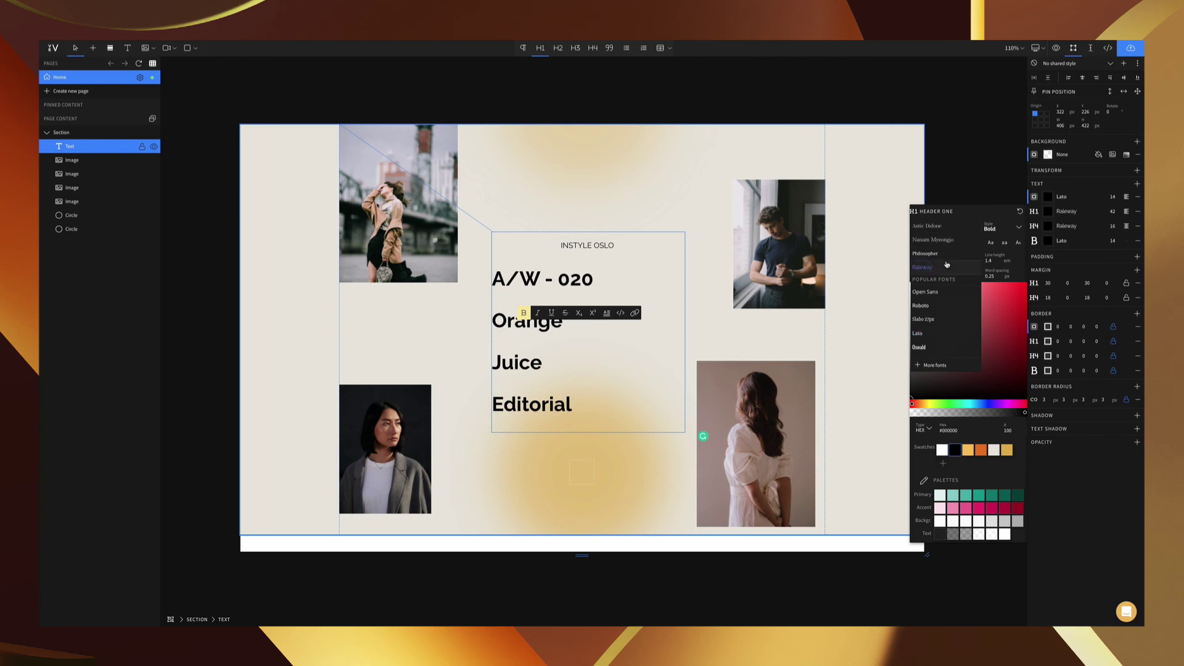
click(1002, 229)
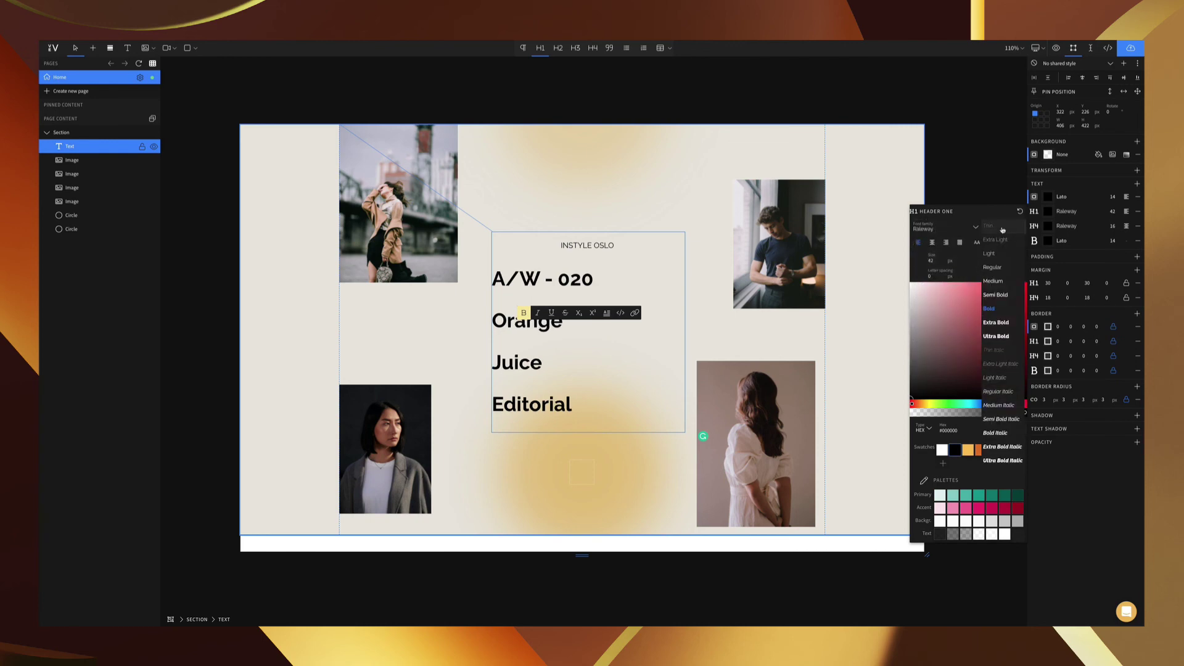
click(1003, 282)
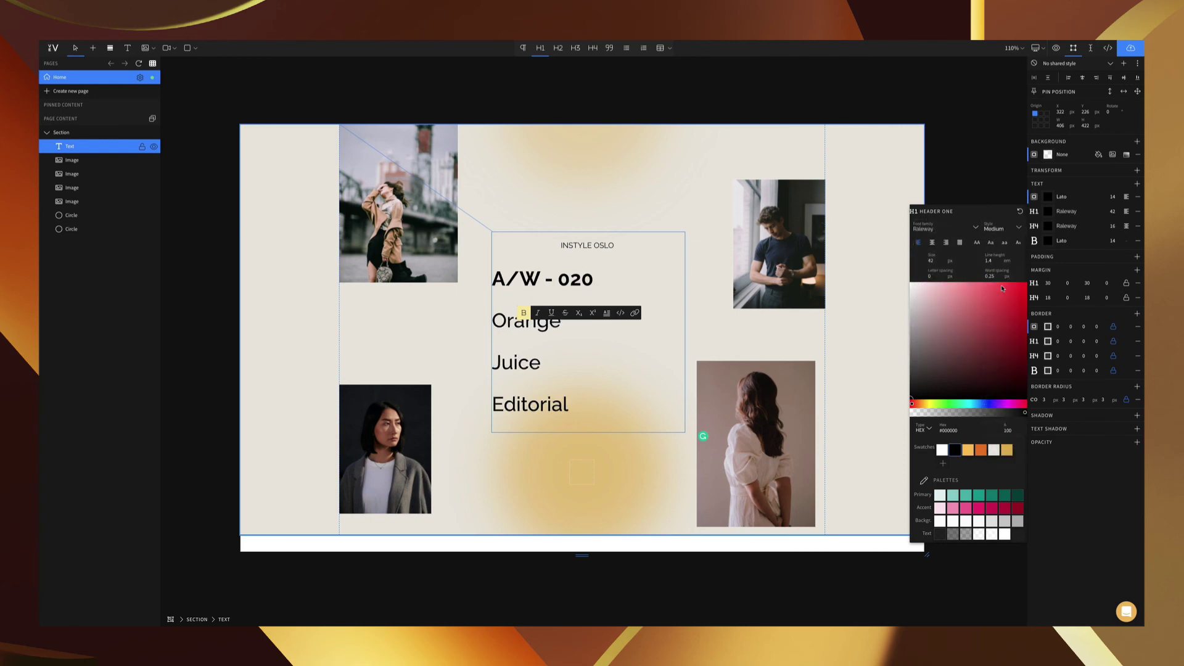
Center-align the Header 1 text, try a 90 px font size, and settle on 70 px
click(1127, 212)
click(1127, 227)
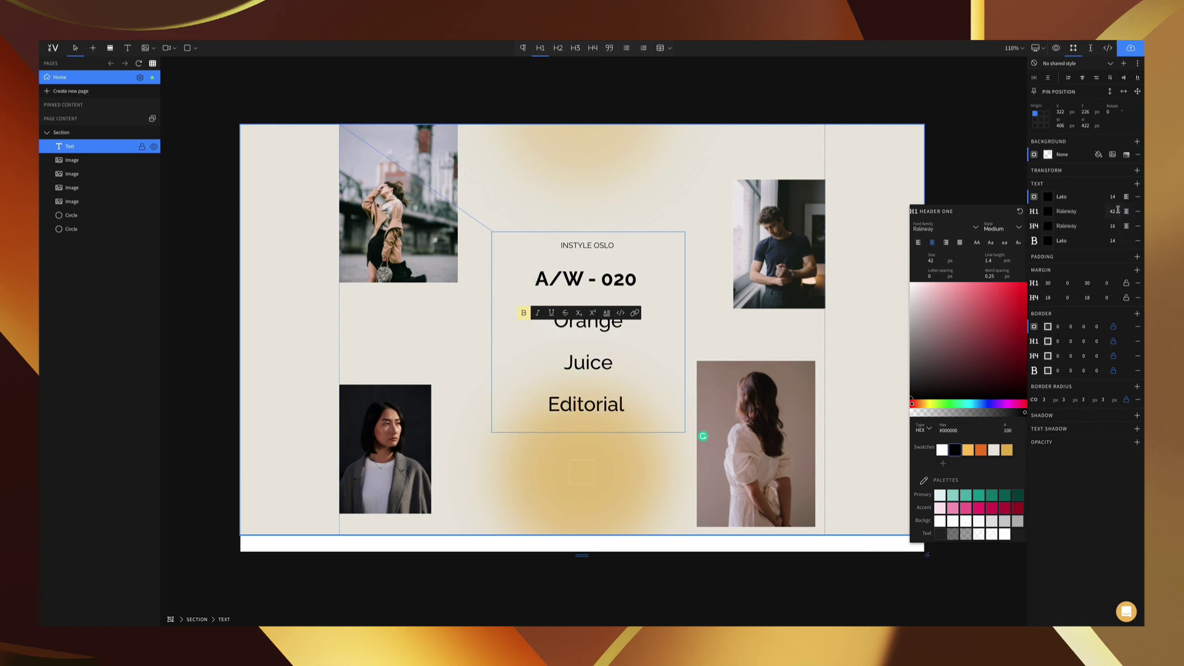
text(90)
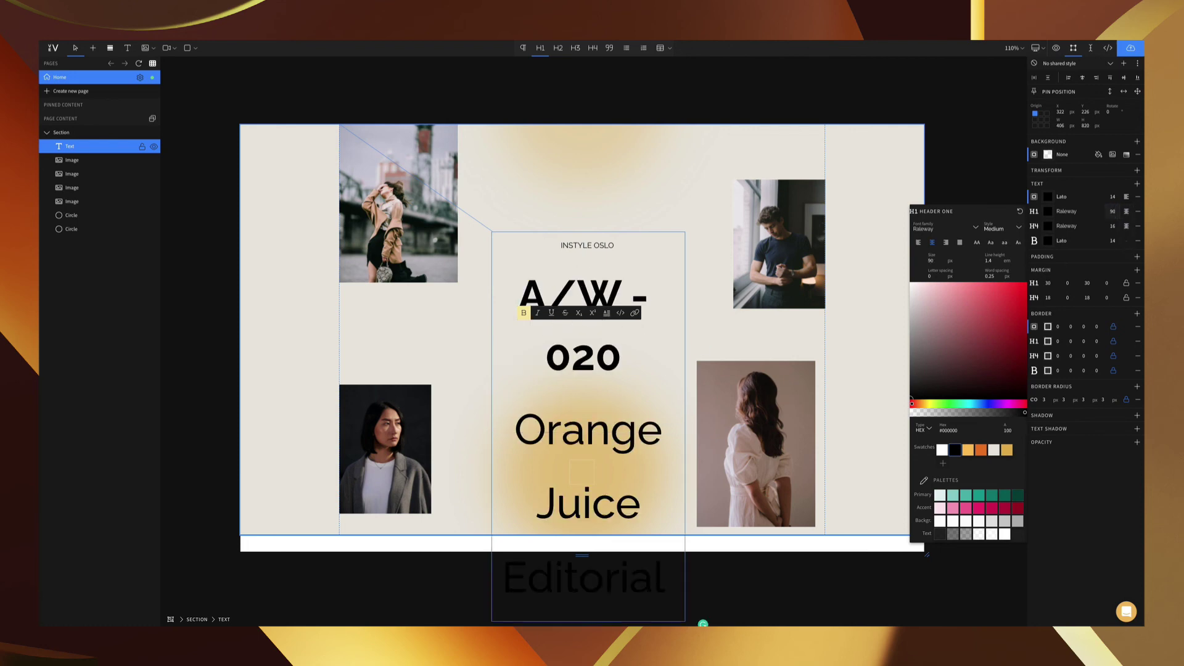
text(70)
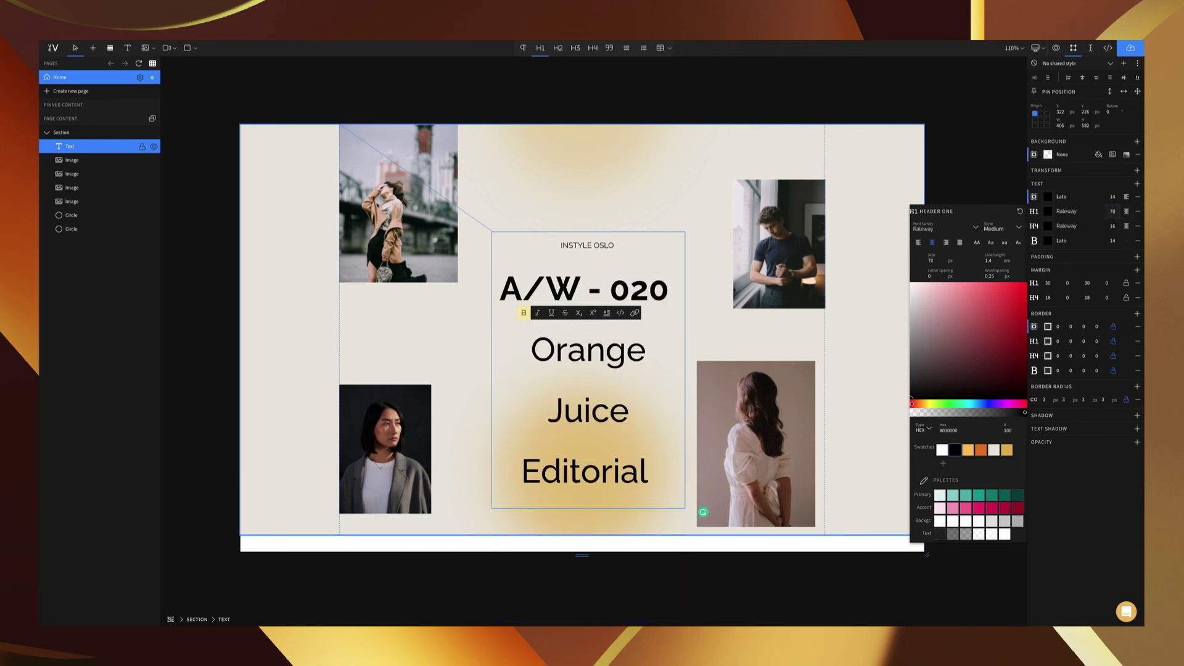
text(1)
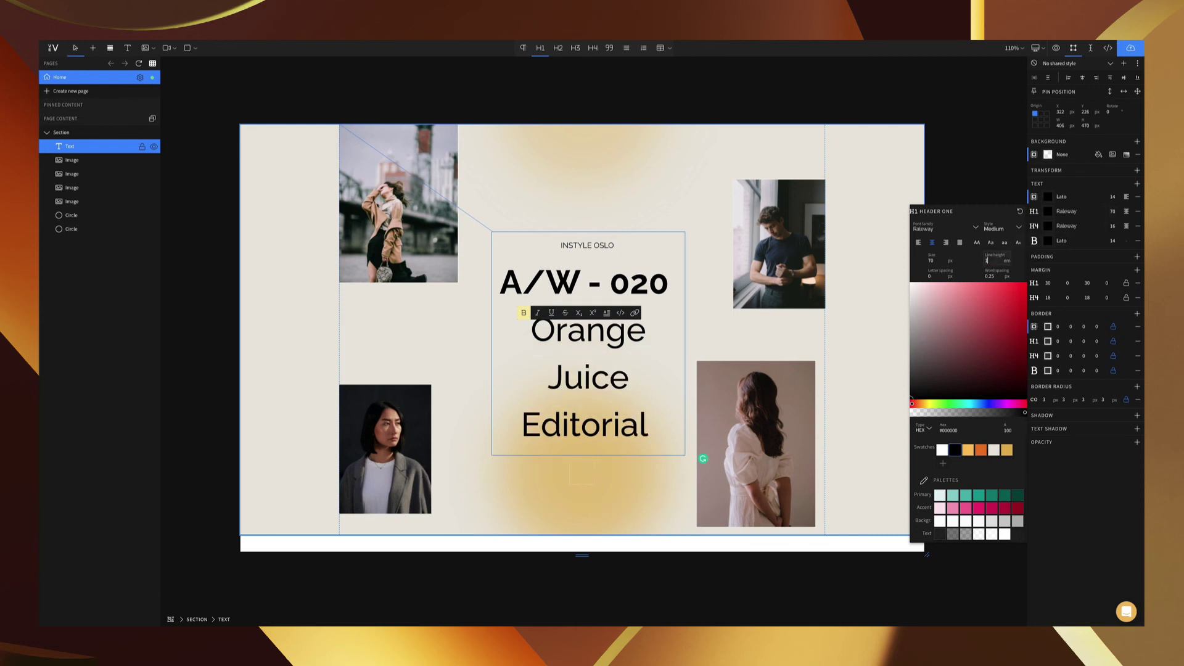
Tighten the Header 1 line height, trying several values and settling on 0.7 em
key(BackSpace)
text(0.8)
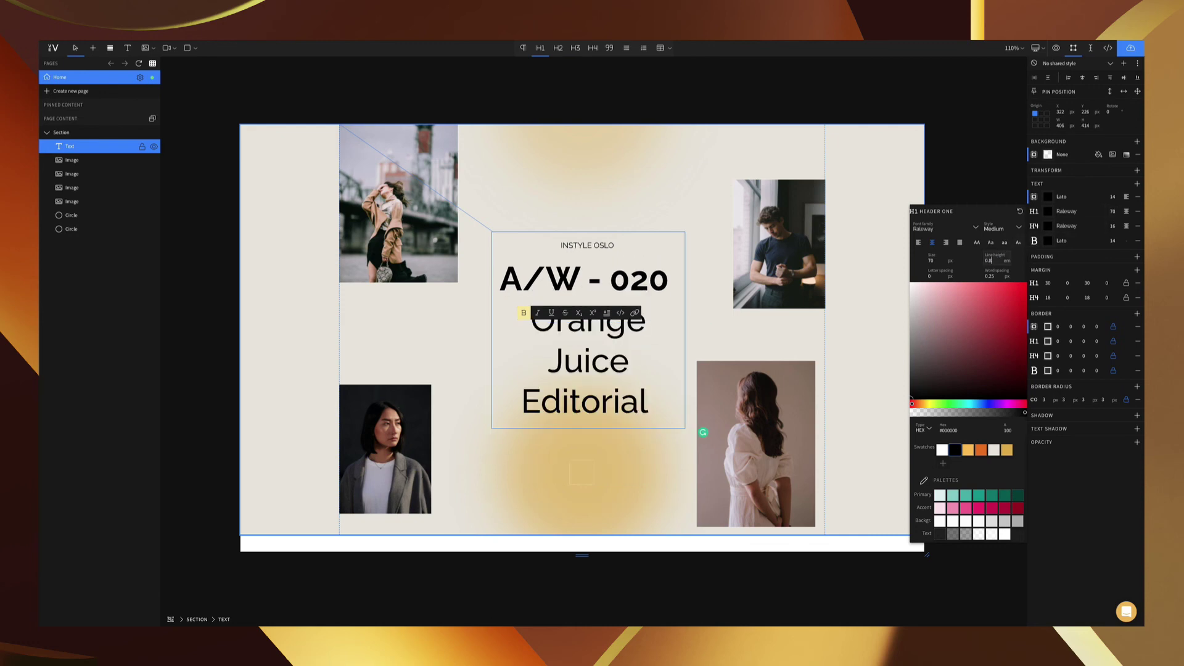
key(BackSpace)
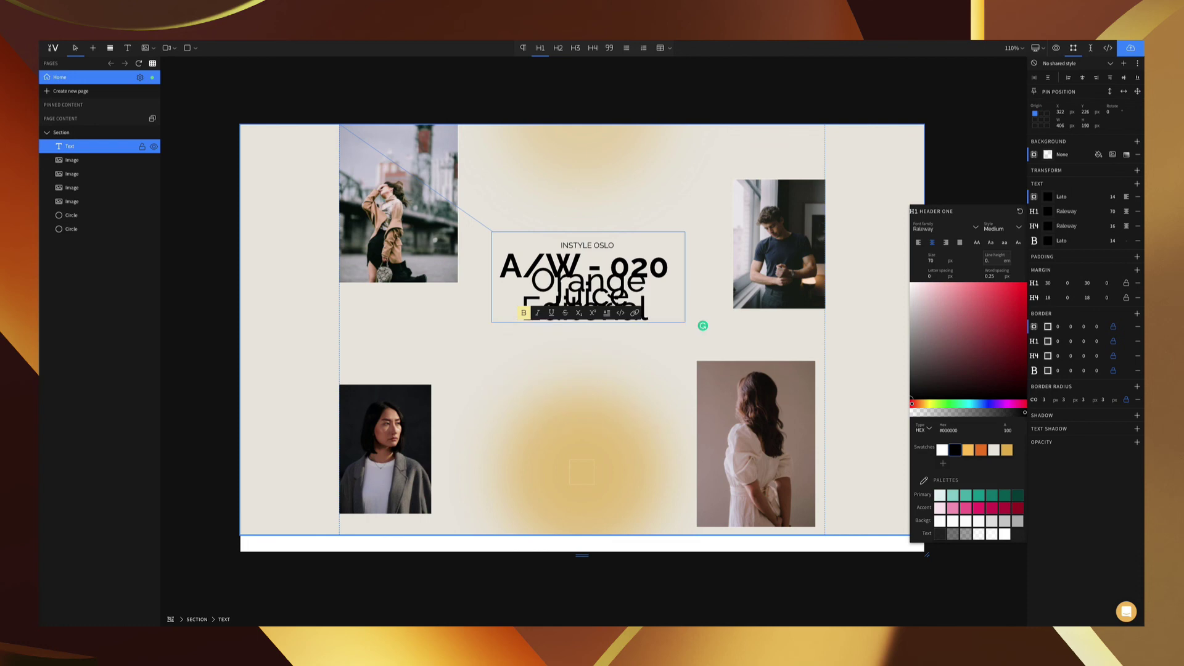
text(5)
key(BackSpace)
text(7)
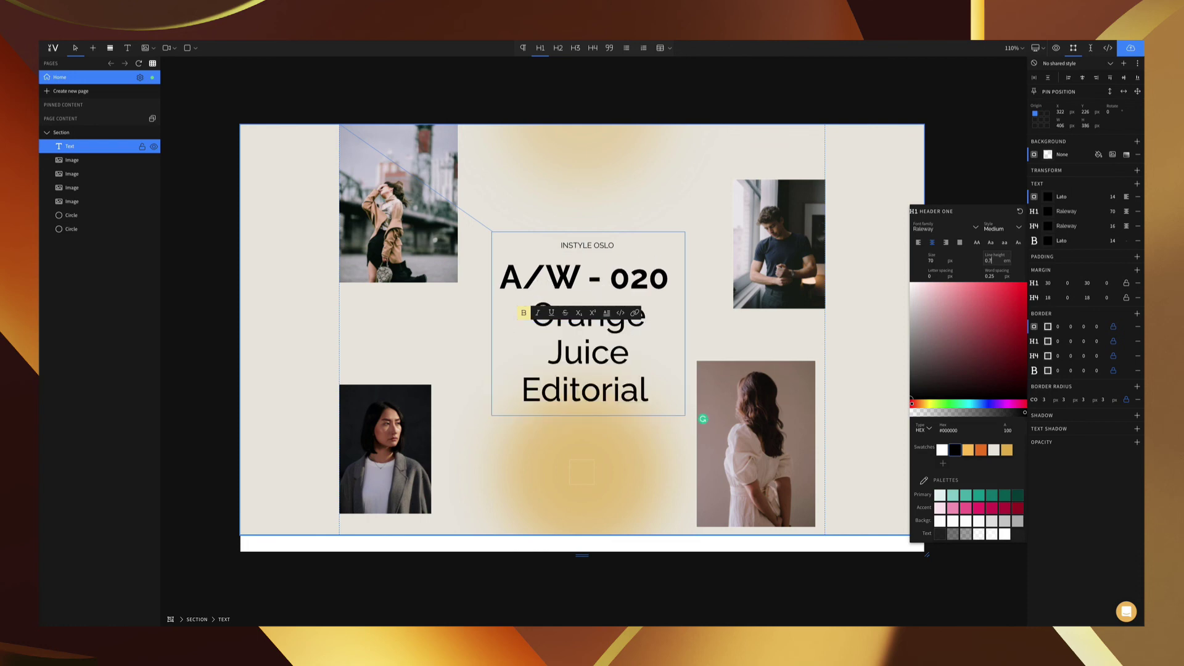
Change the font of the bold text style to Antic Didone
click(1063, 241)
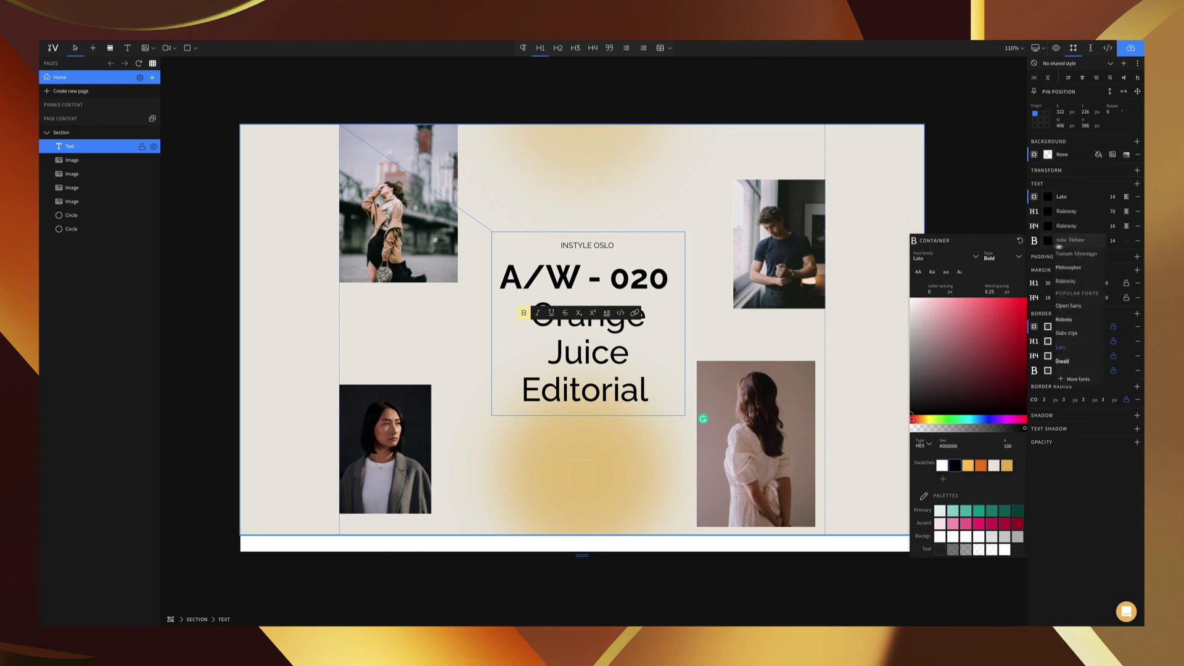
click(925, 259)
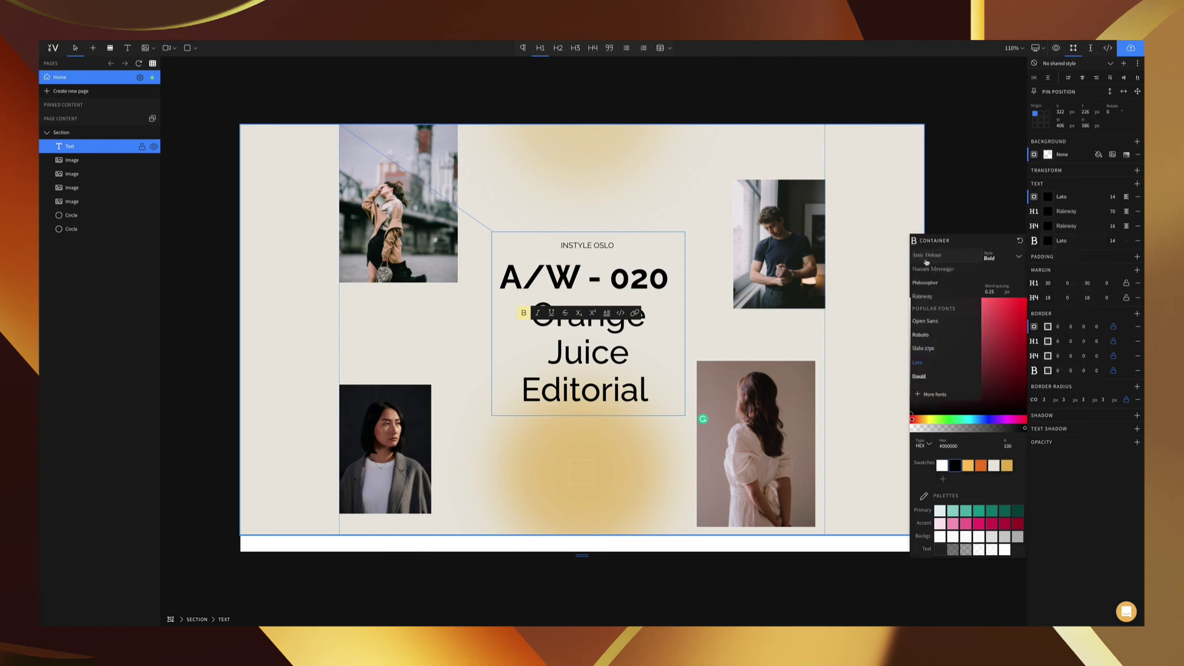
click(936, 256)
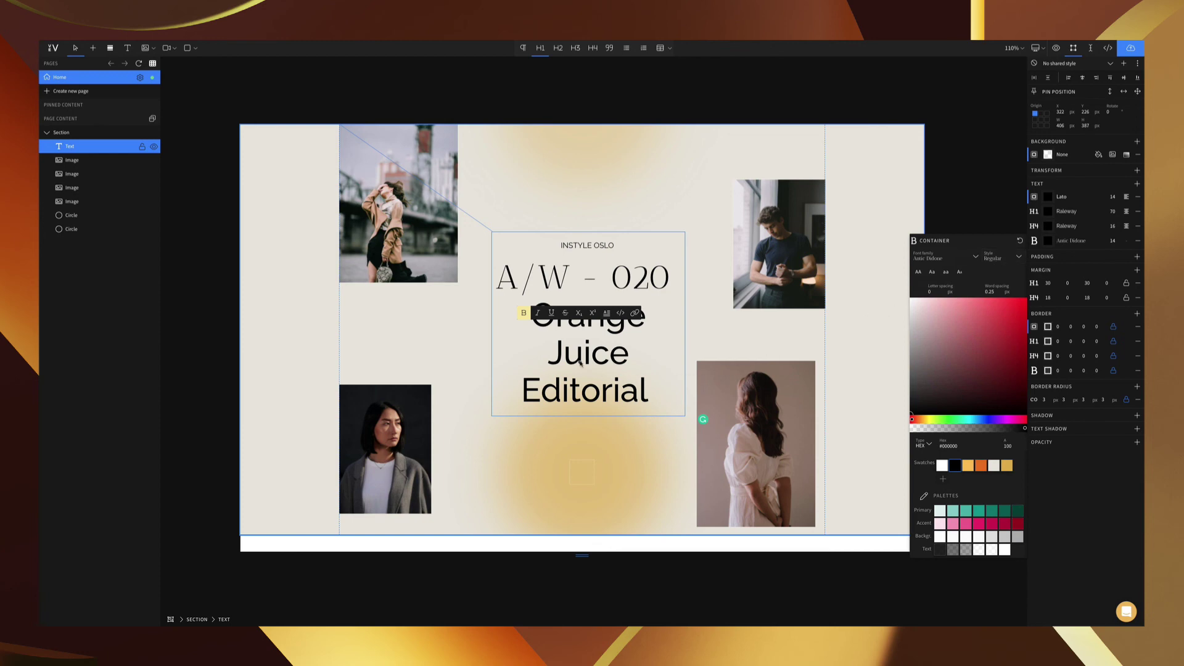
Apply bold formatting to the word "Juice" in the heading block
drag(635, 356, 549, 356)
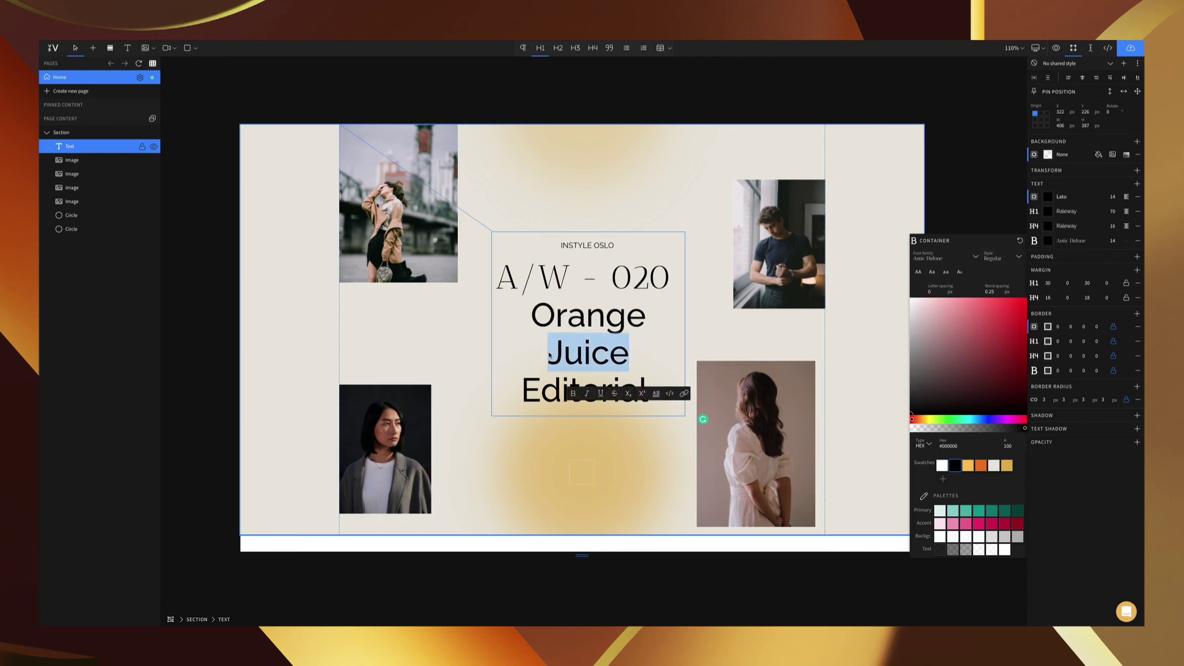
click(573, 393)
click(627, 333)
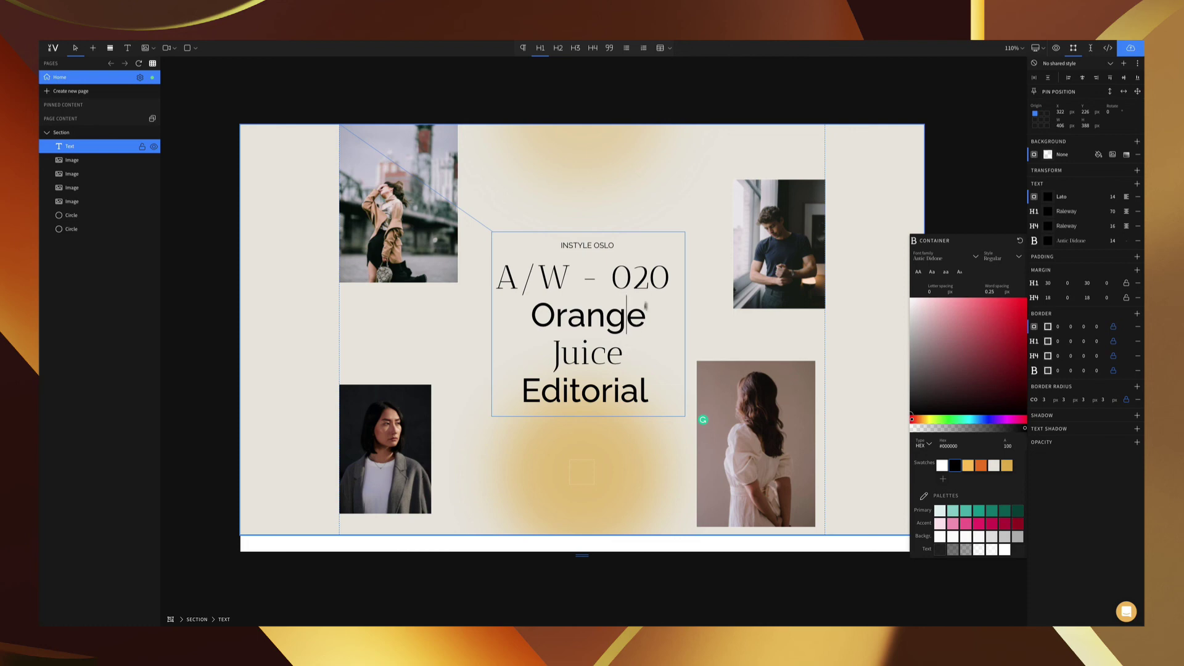
click(991, 258)
click(654, 276)
click(719, 330)
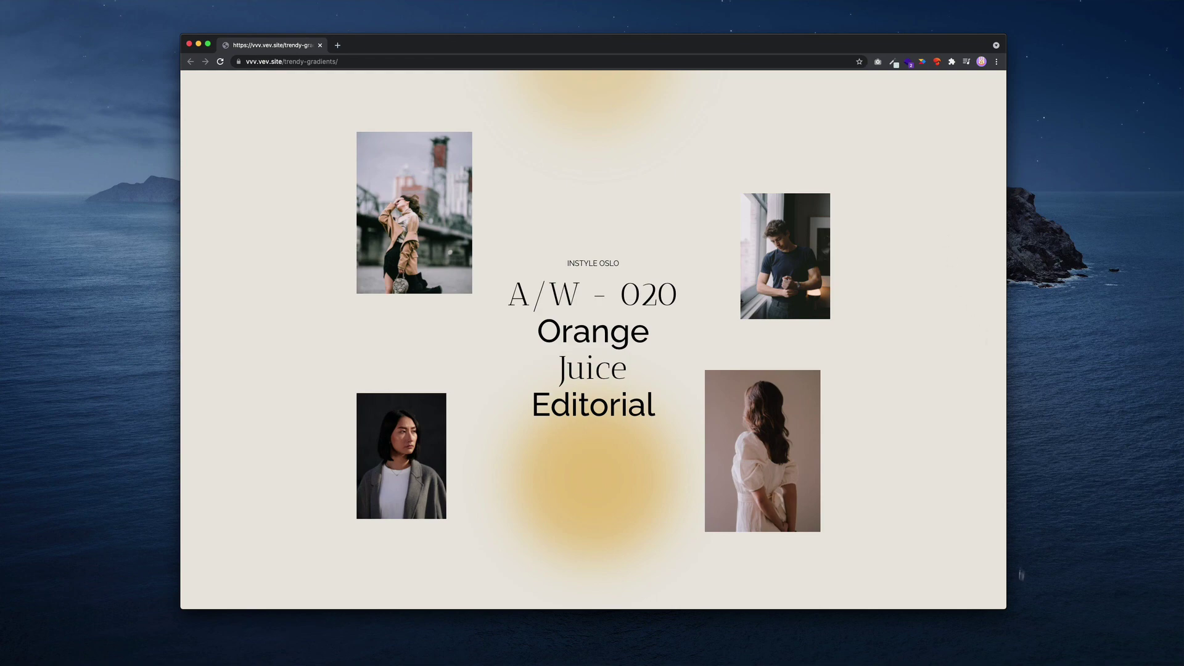
Widen the browser window showing the published page to check how the layout adapts
drag(1005, 609, 1042, 607)
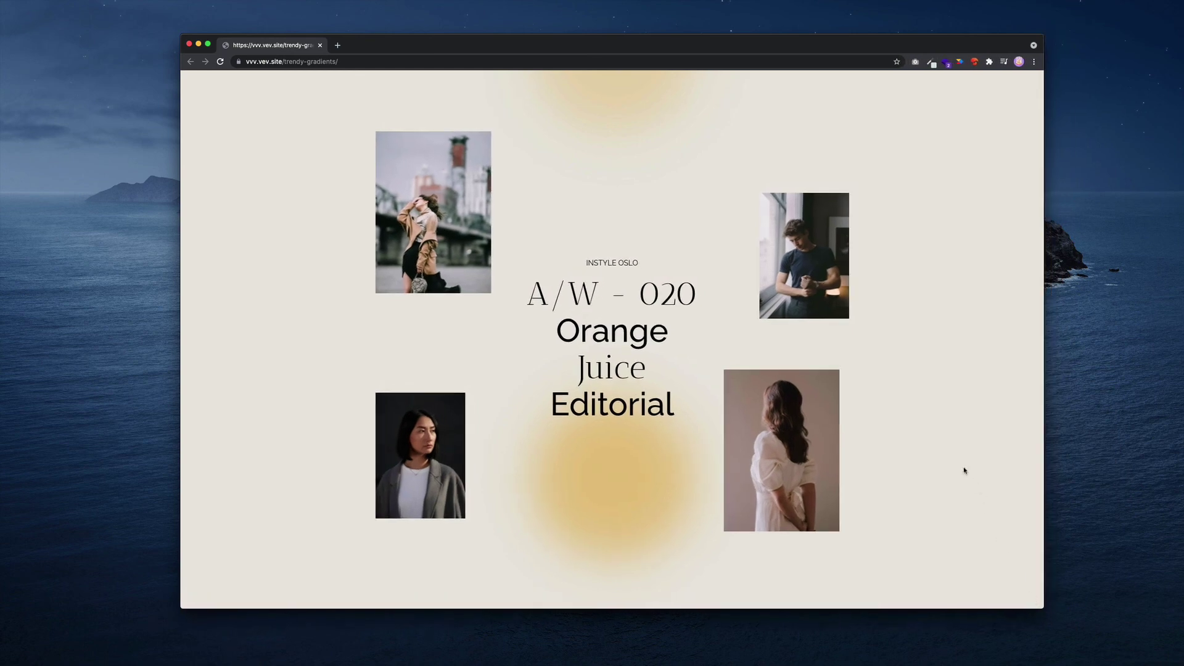